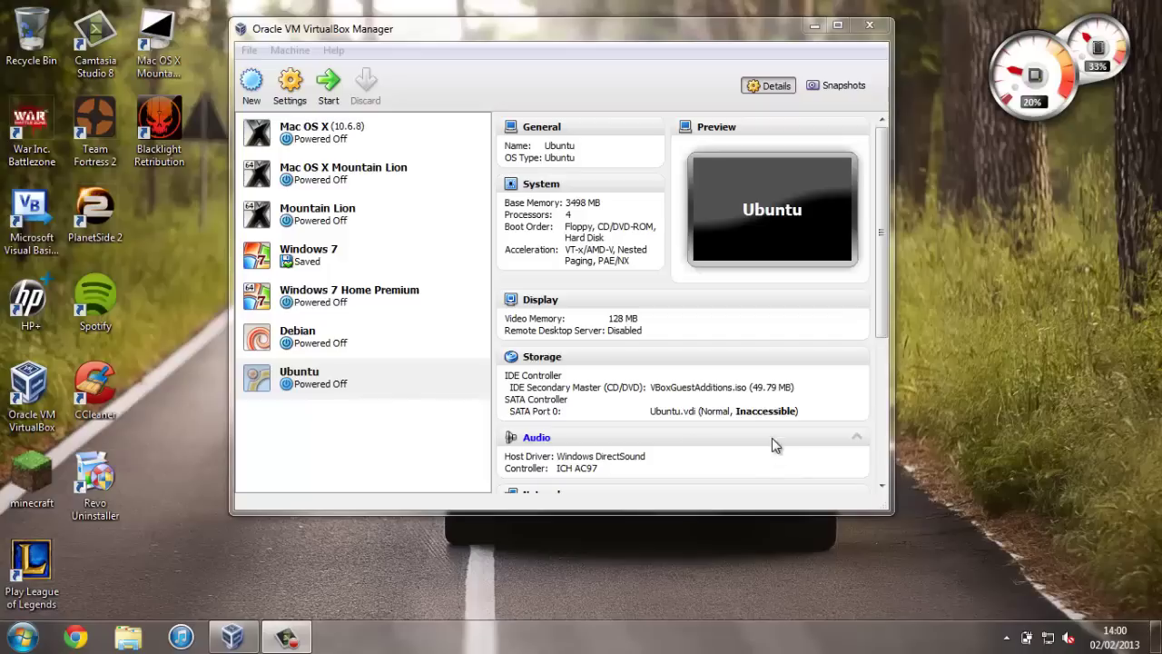
Step: Dismiss the Windows color scheme prompt and start a new virtual machine named OS X Mountain Lion
left_click(371, 444)
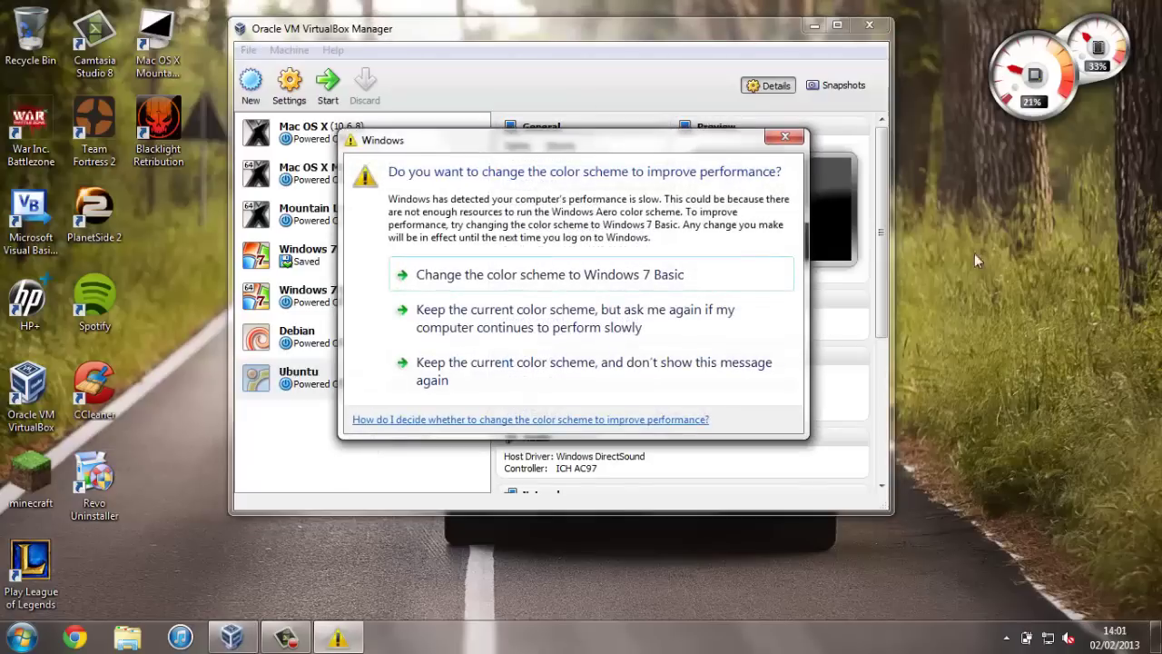
left_click(786, 136)
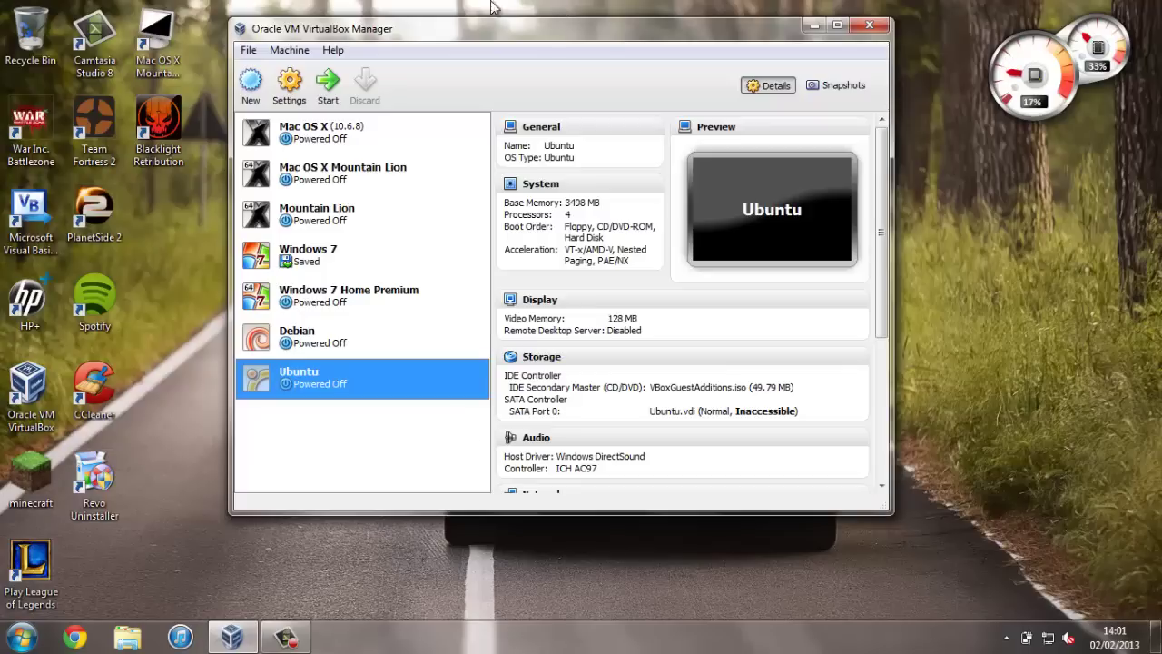
left_click(249, 86)
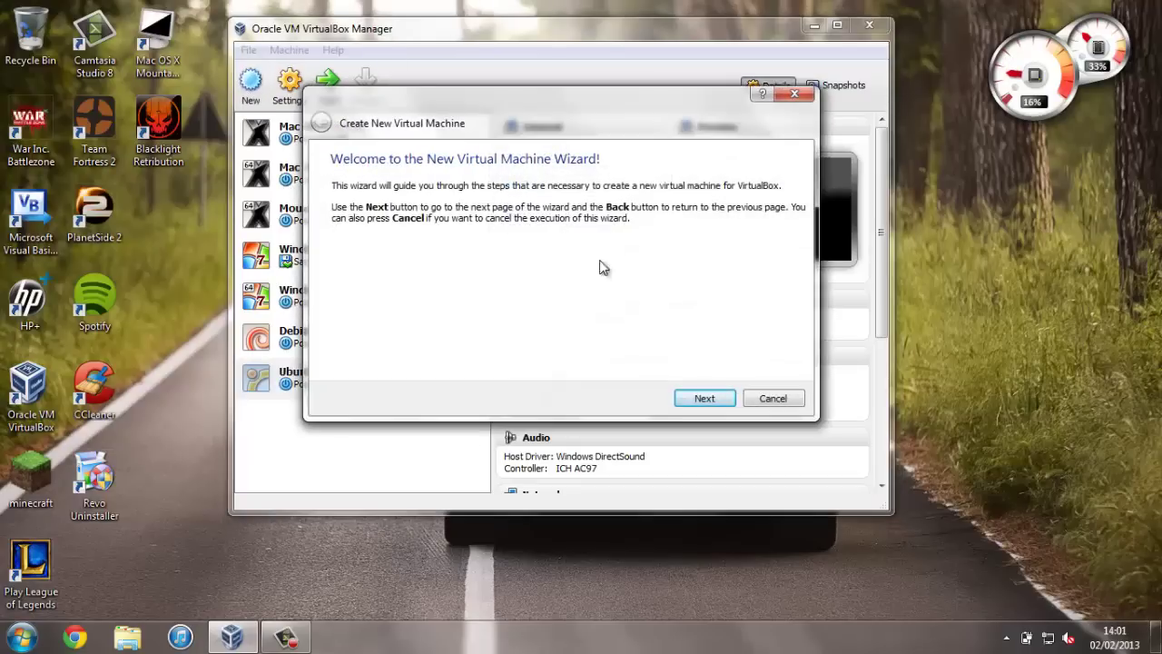
left_click(705, 399)
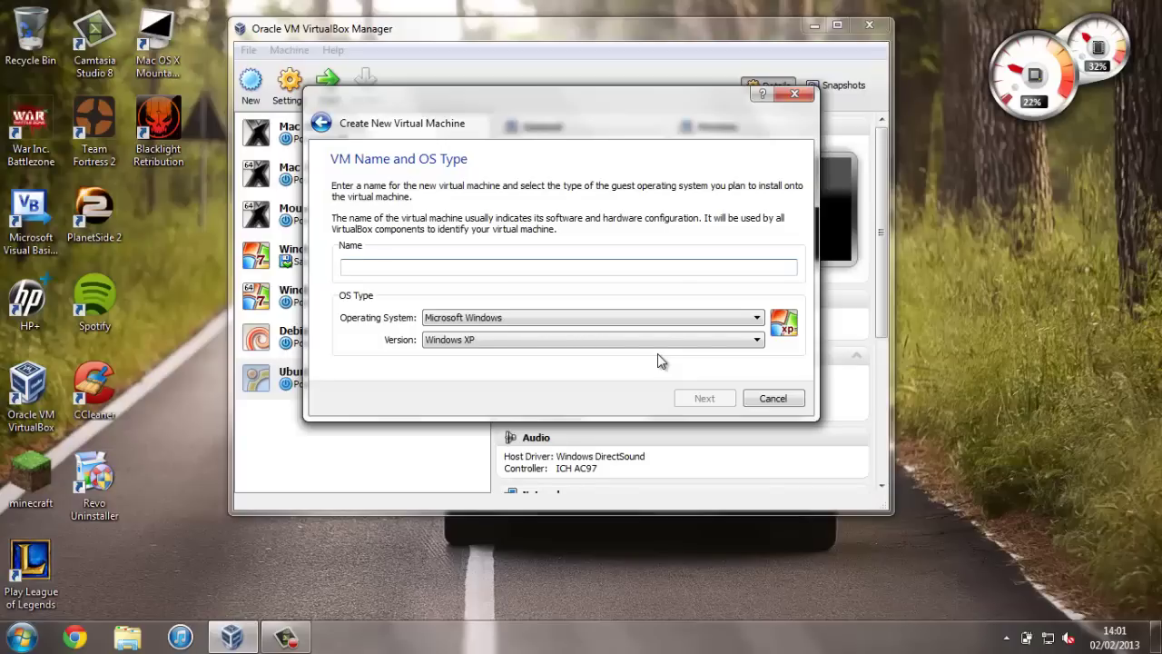
type("OS X ")
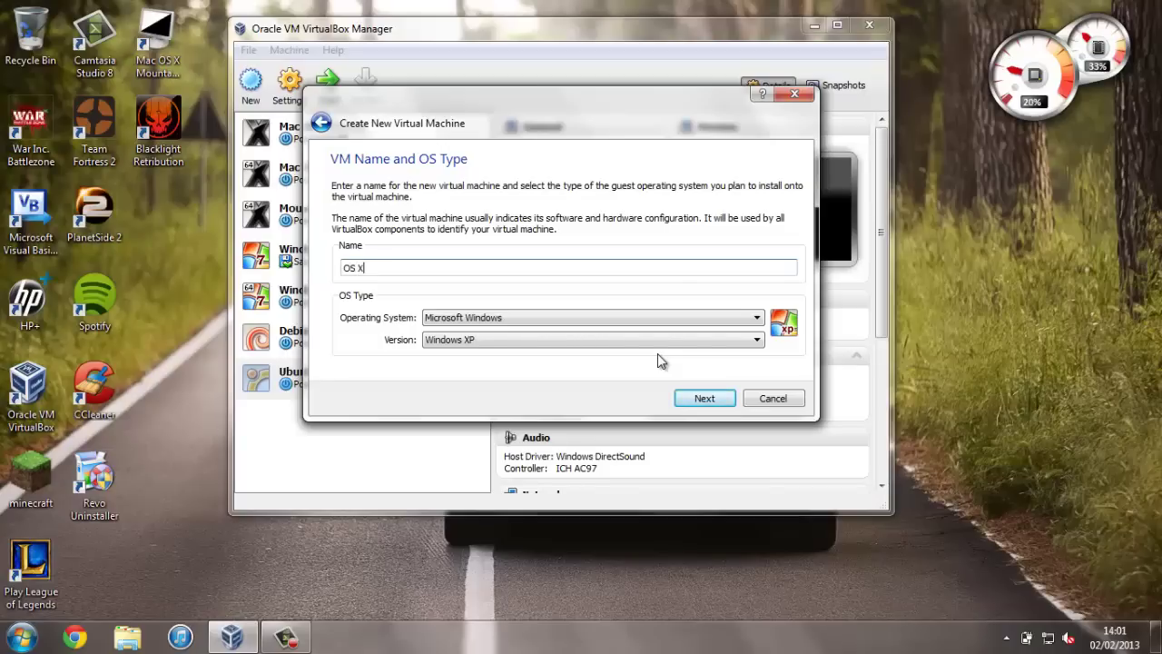
type("Mountain Lion")
Step: Set the new machine's operating system to Mac OS X and its version to Mac OS X Server (64 bit)
left_click(625, 317)
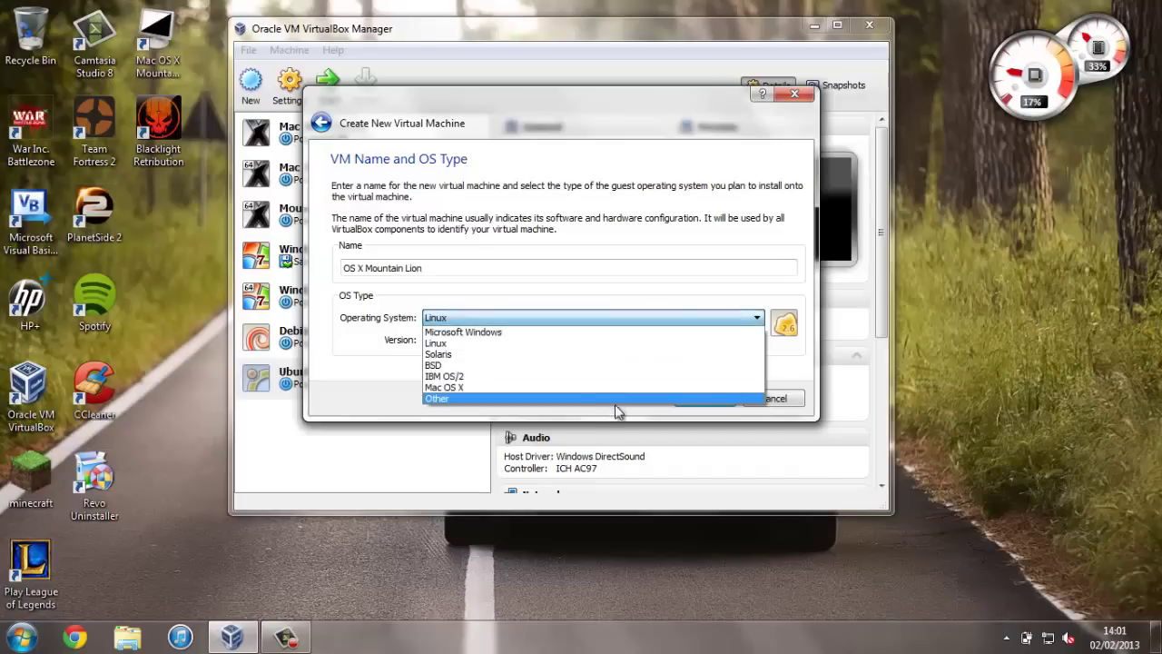
left_click(584, 390)
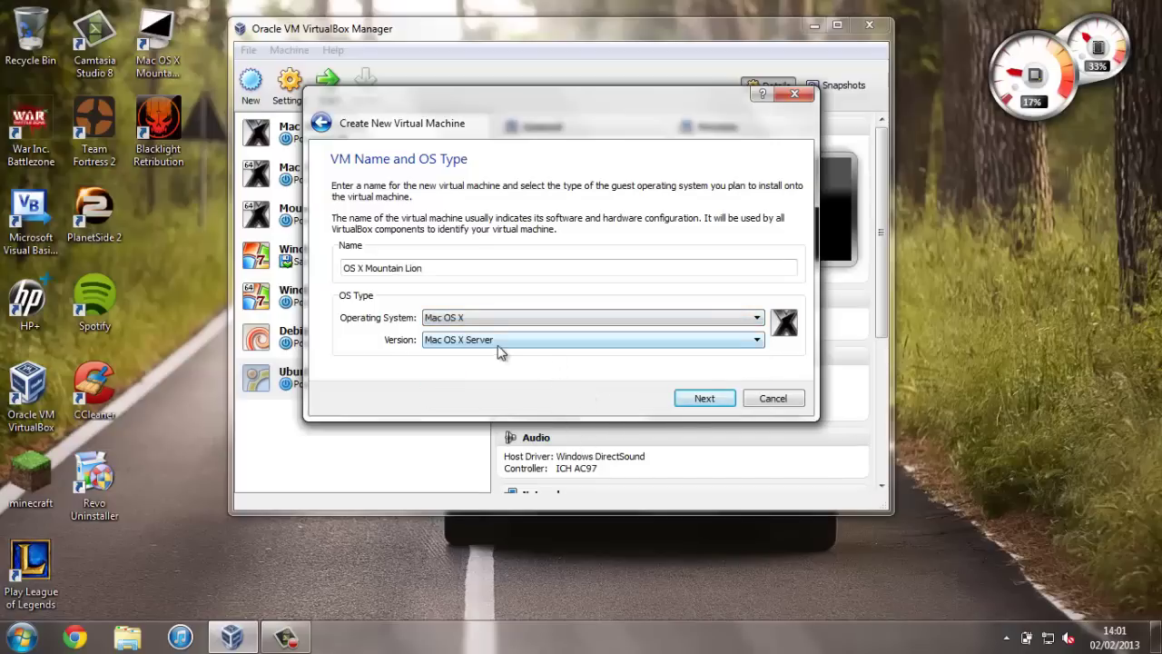
left_click(449, 342)
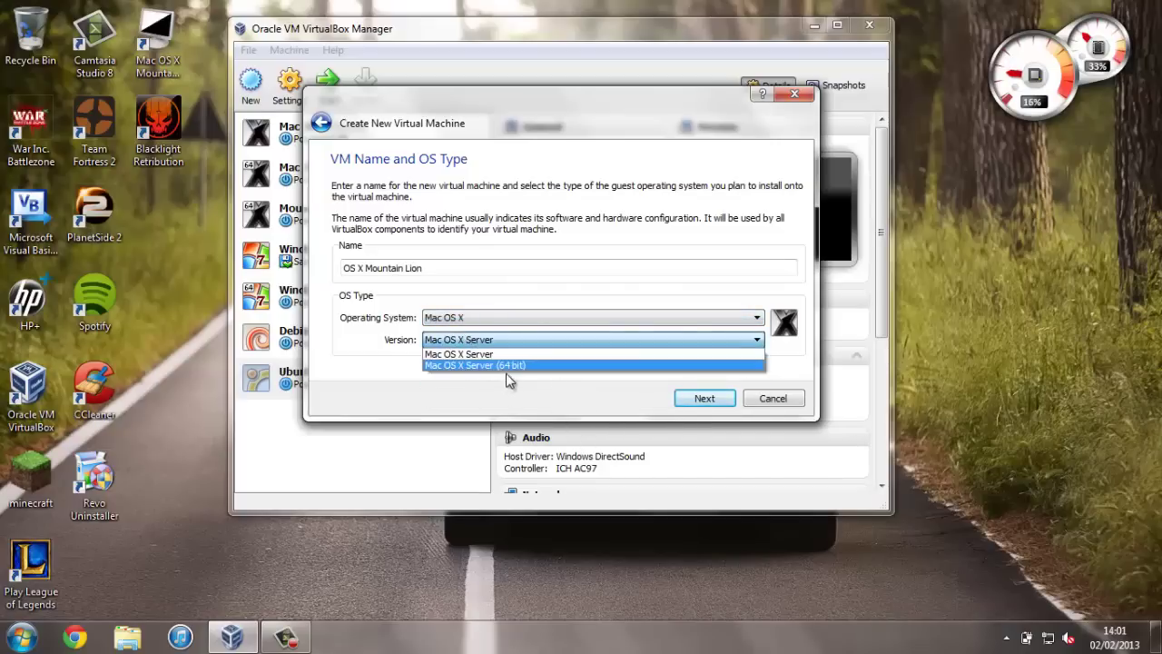
left_click(508, 365)
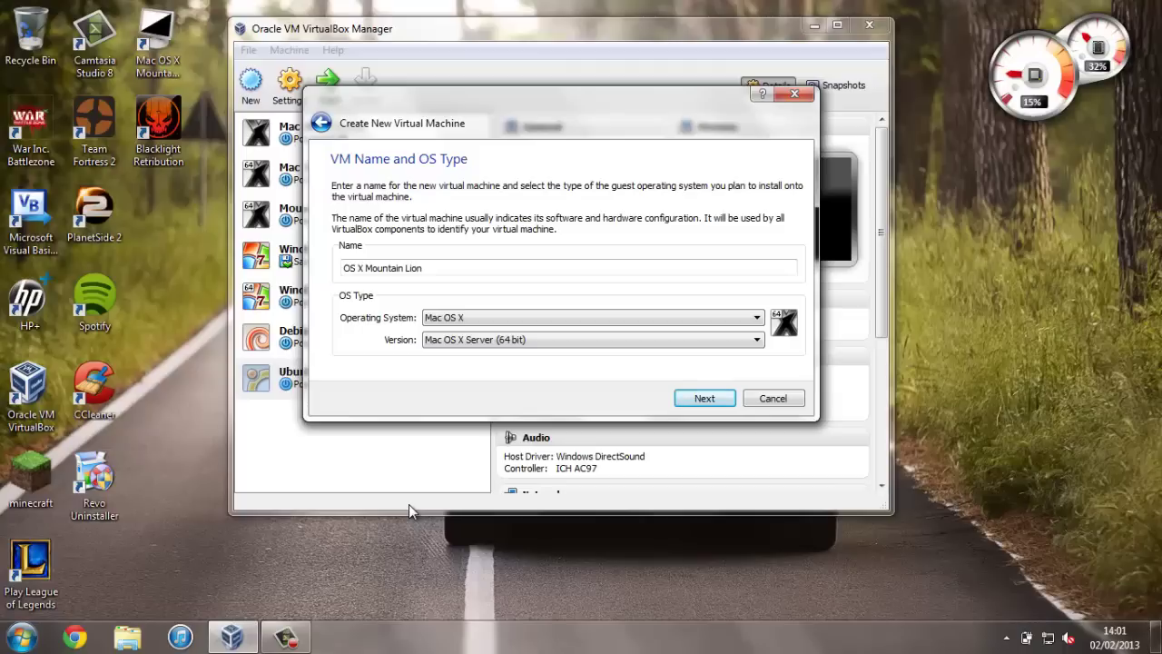
left_click(705, 397)
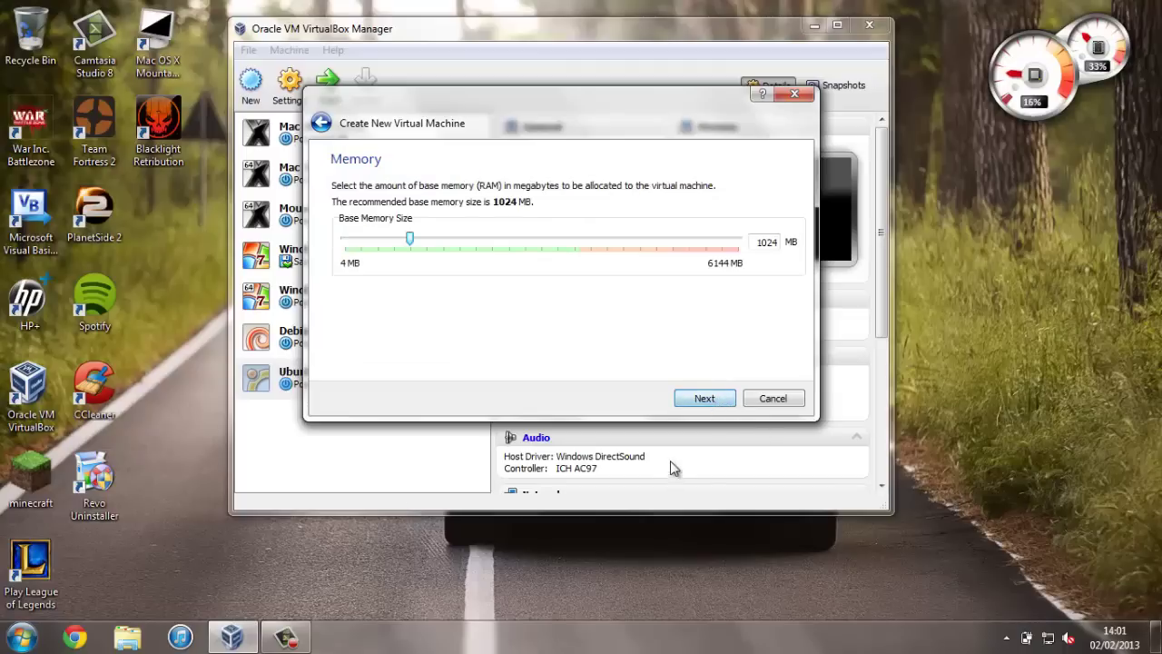
Step: Allocate 3564 MB of base memory to the machine and choose to create a new start-up hard disk
left_click_drag(411, 240, 574, 233)
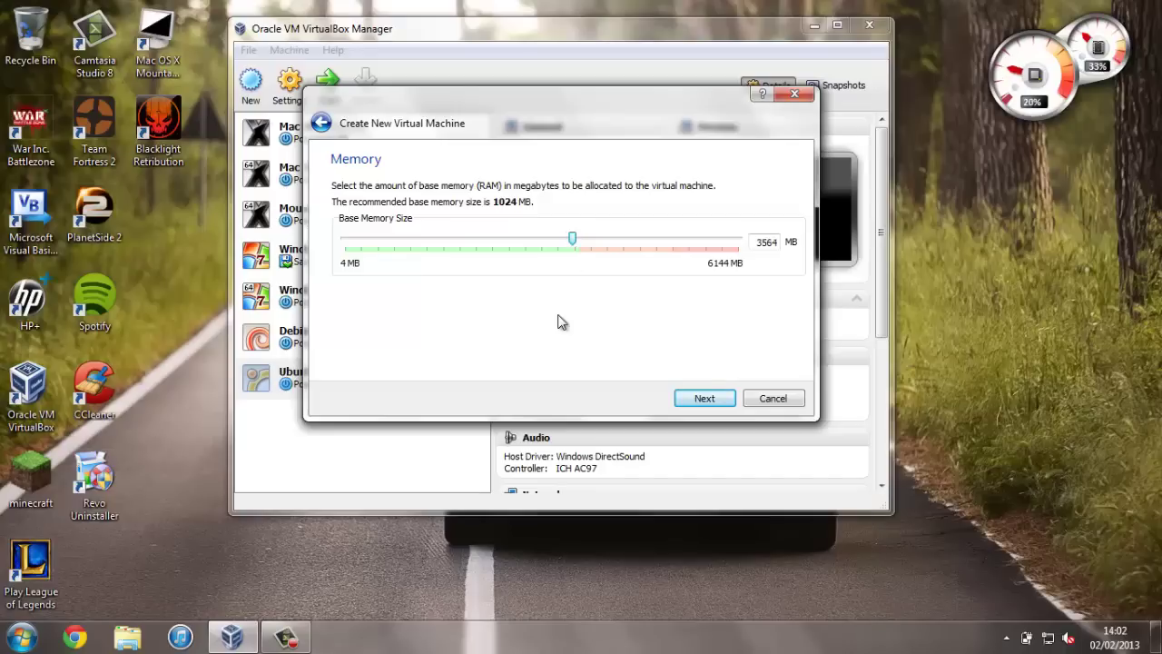
left_click(722, 403)
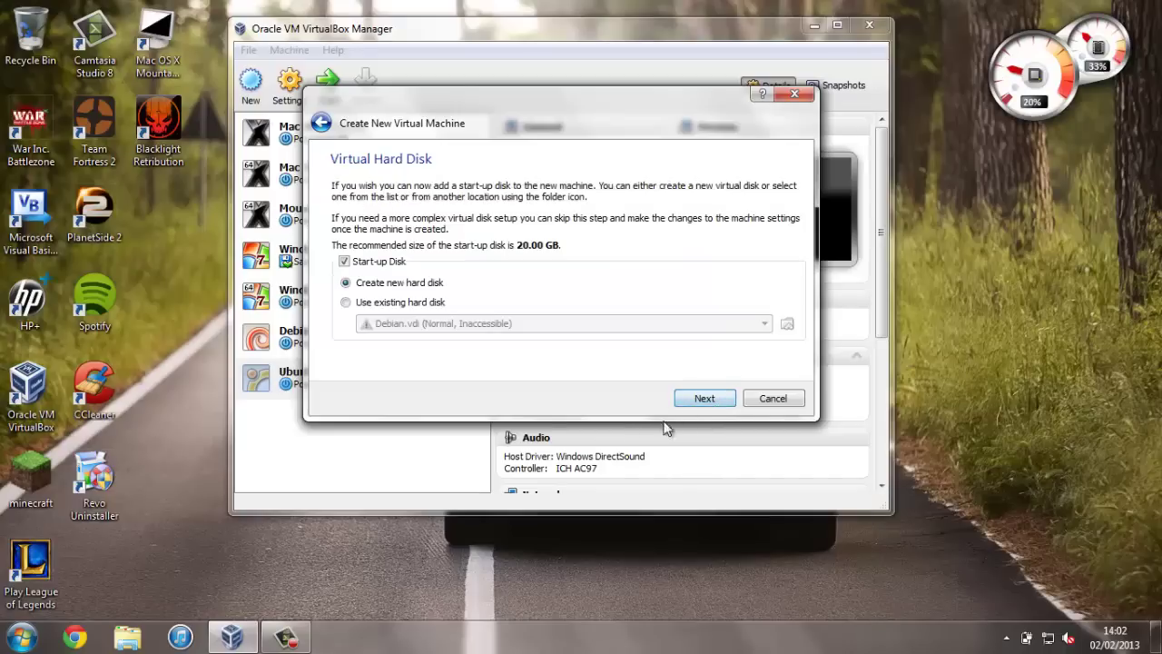
left_click(706, 398)
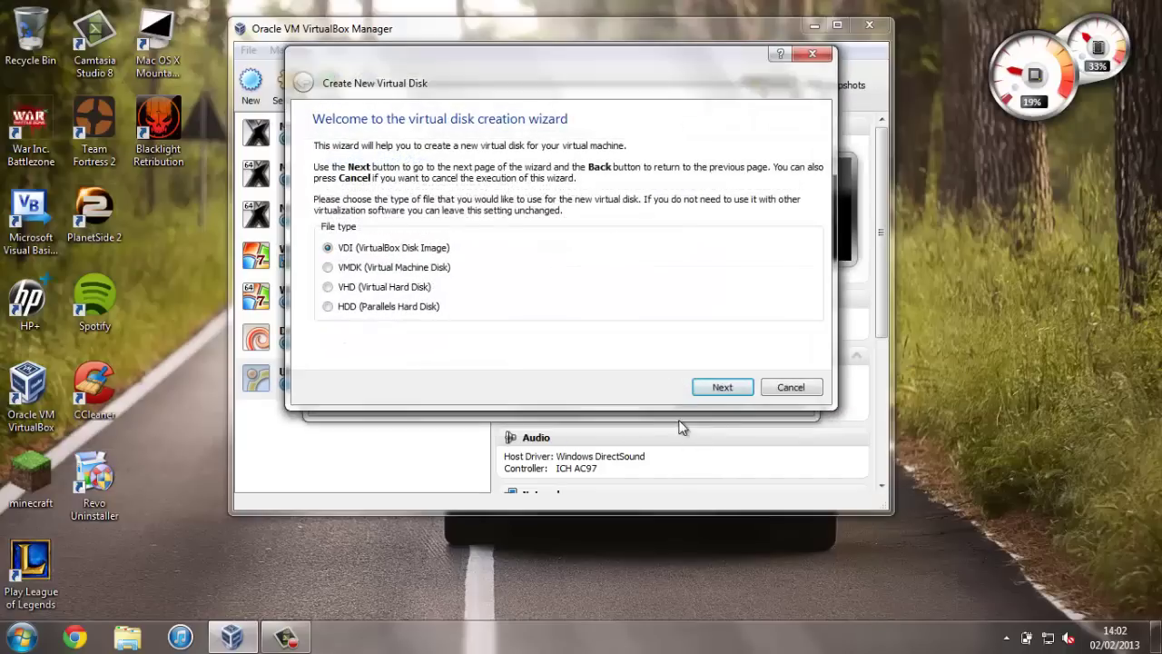
Step: Create a dynamically allocated VDI virtual disk of 25.00 GB and finish creating the machine
left_click(725, 388)
left_click(727, 392)
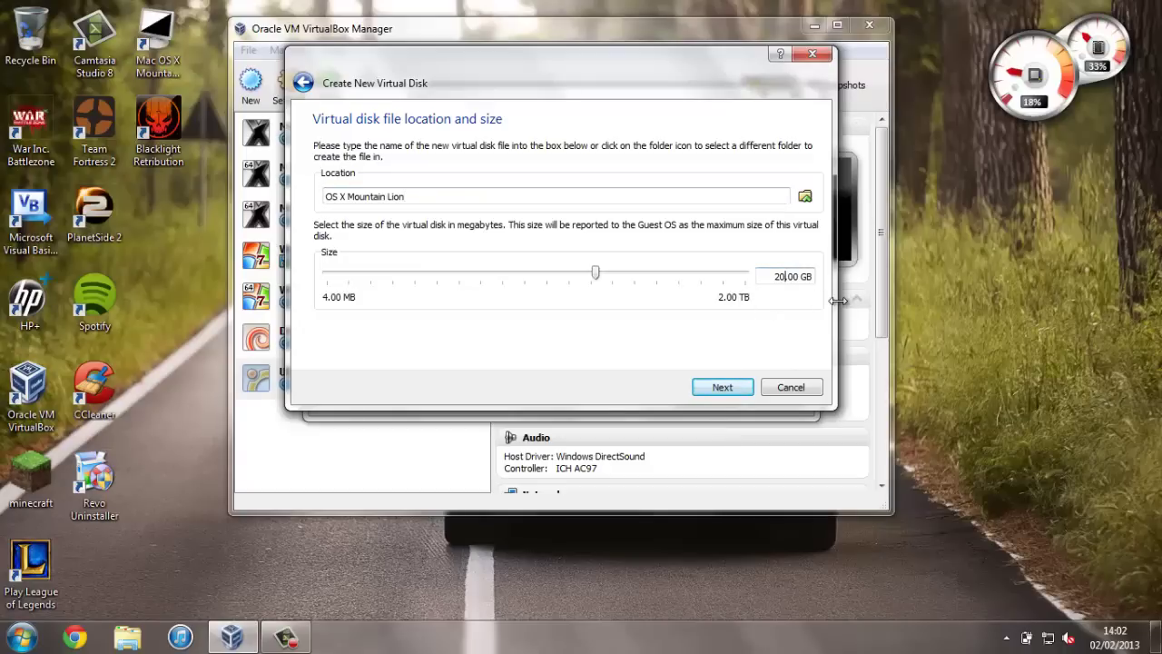
key("BackSpace")
type("5")
left_click(743, 390)
left_click(724, 387)
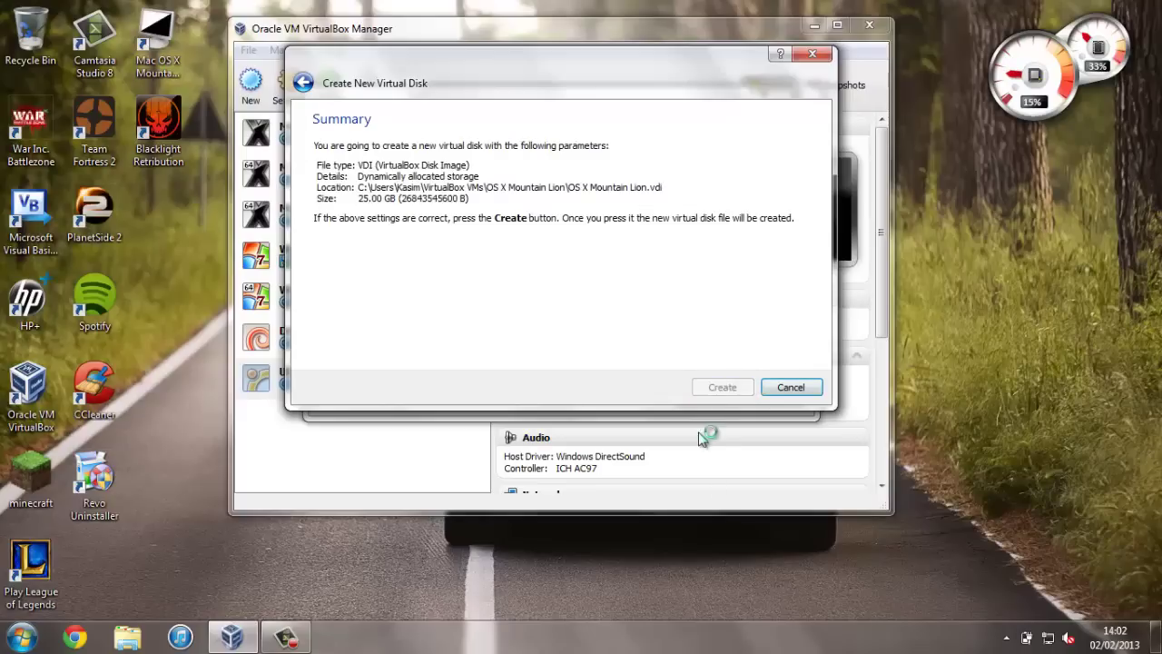
left_click(714, 400)
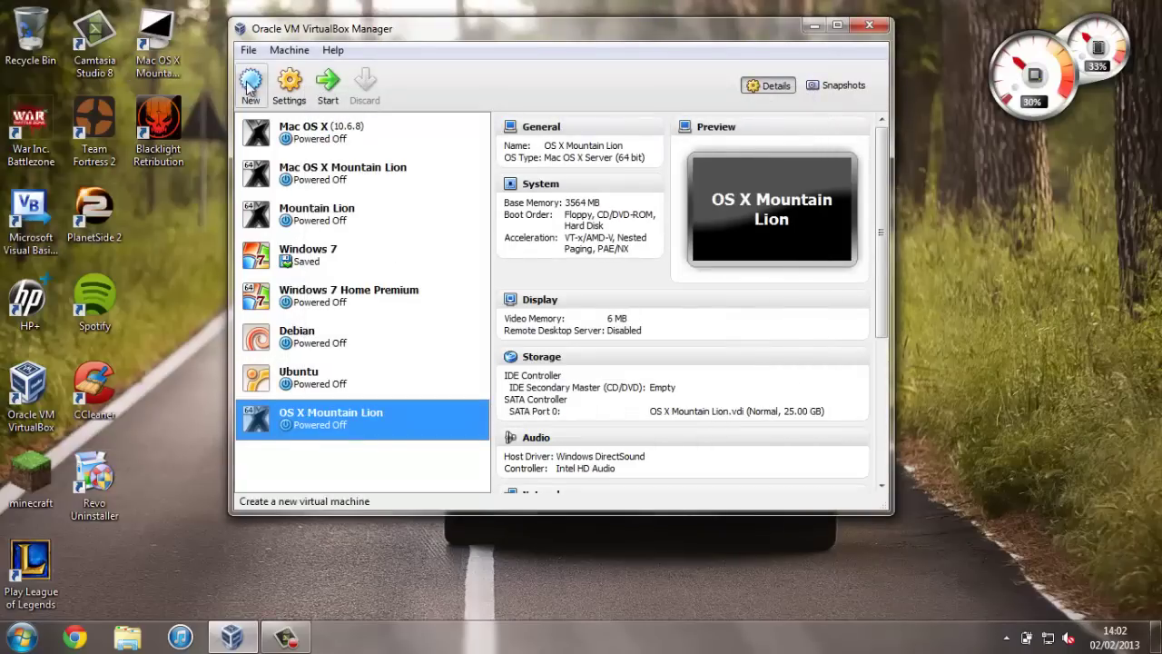
Step: Open the OS X Mountain Lion machine's settings and disable EFI for its motherboard
left_click(288, 83)
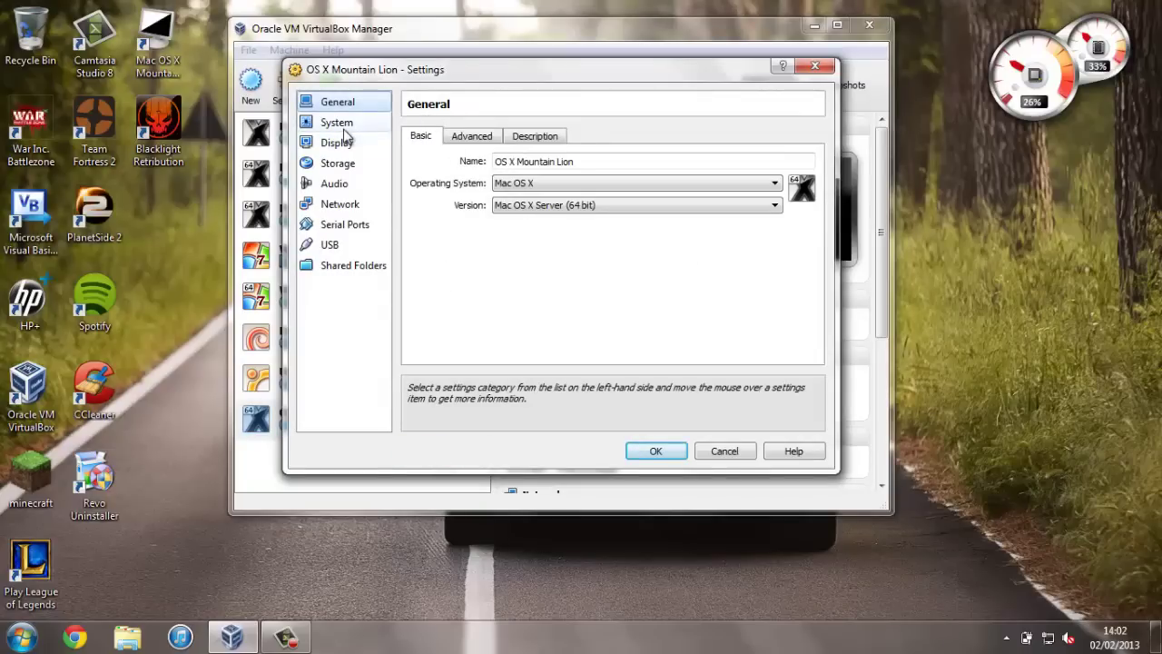
left_click(366, 130)
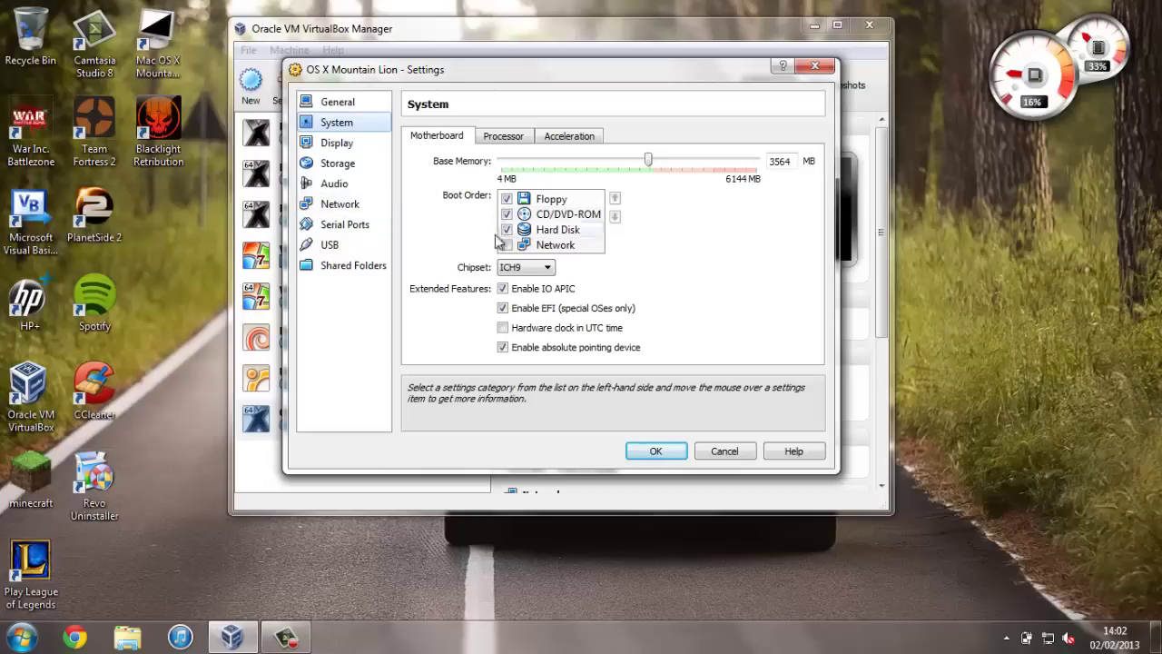
left_click(503, 307)
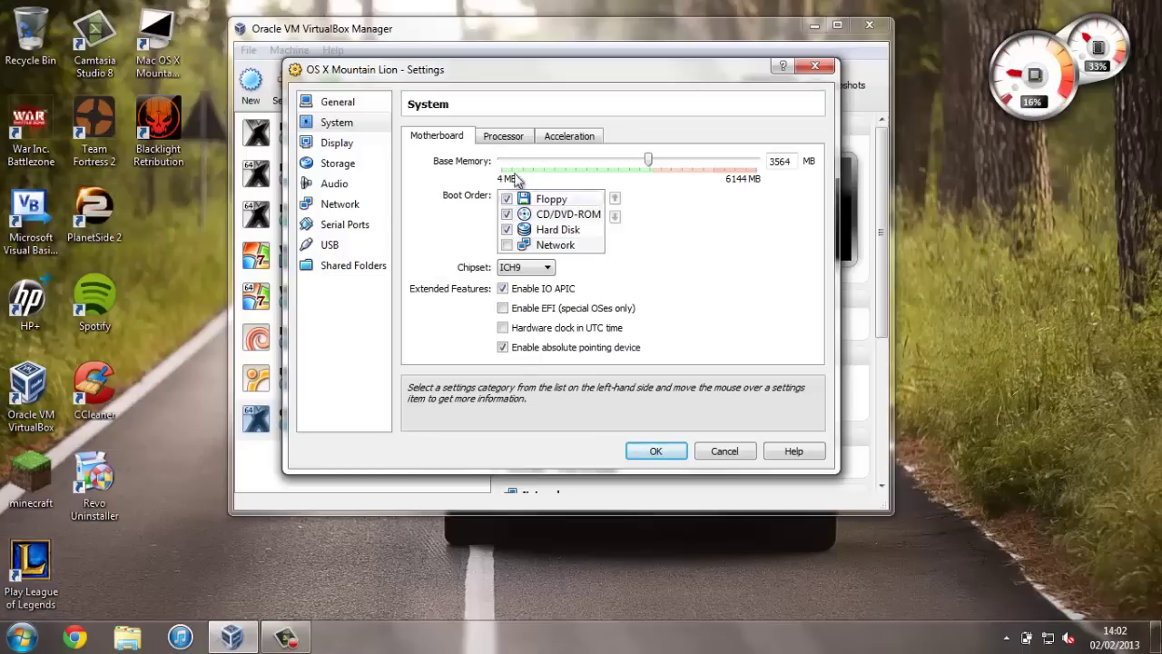
Step: Assign 4 processors and 128 MB of video memory to the virtual machine
left_click(503, 136)
left_click_drag(506, 167, 619, 159)
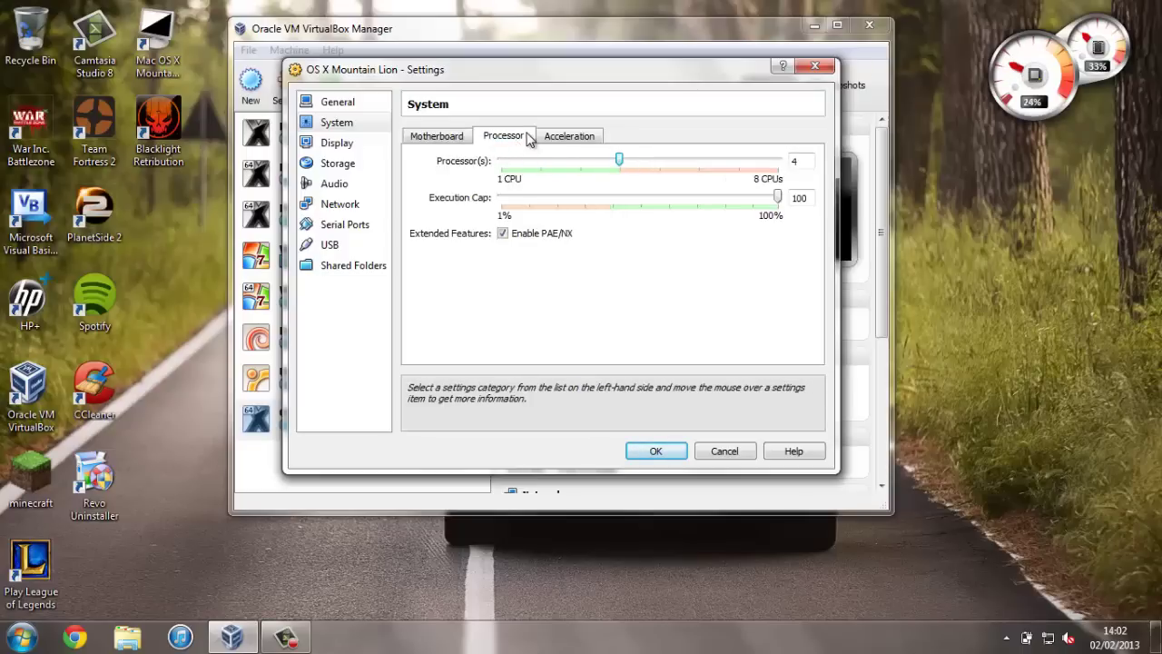
left_click(567, 139)
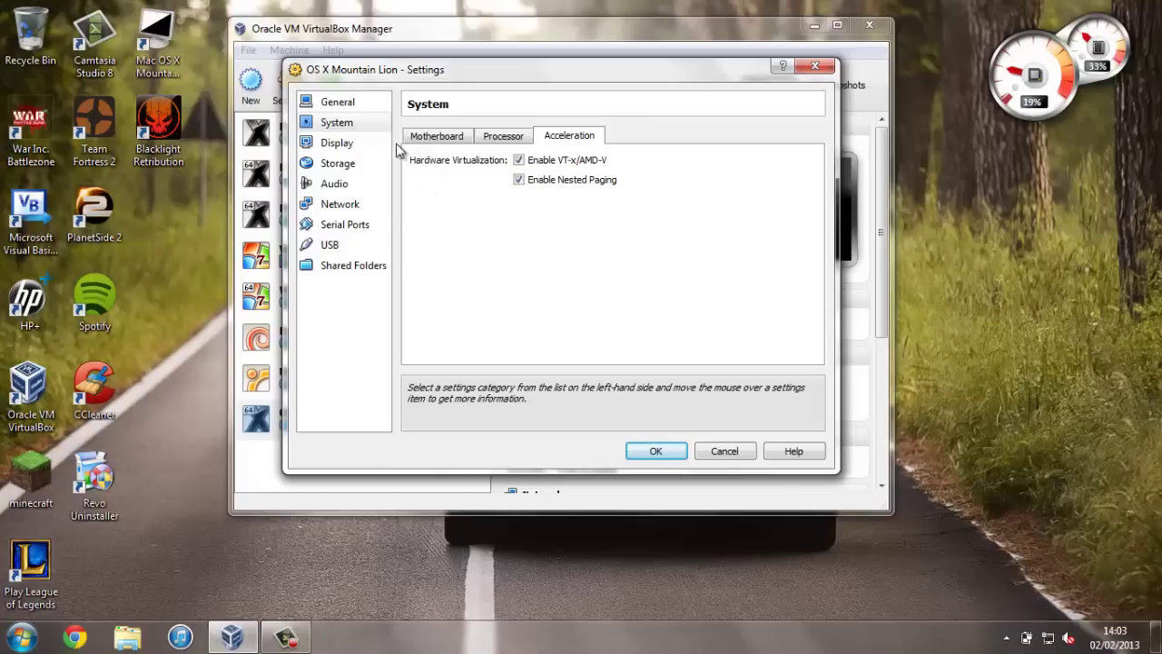
left_click(336, 142)
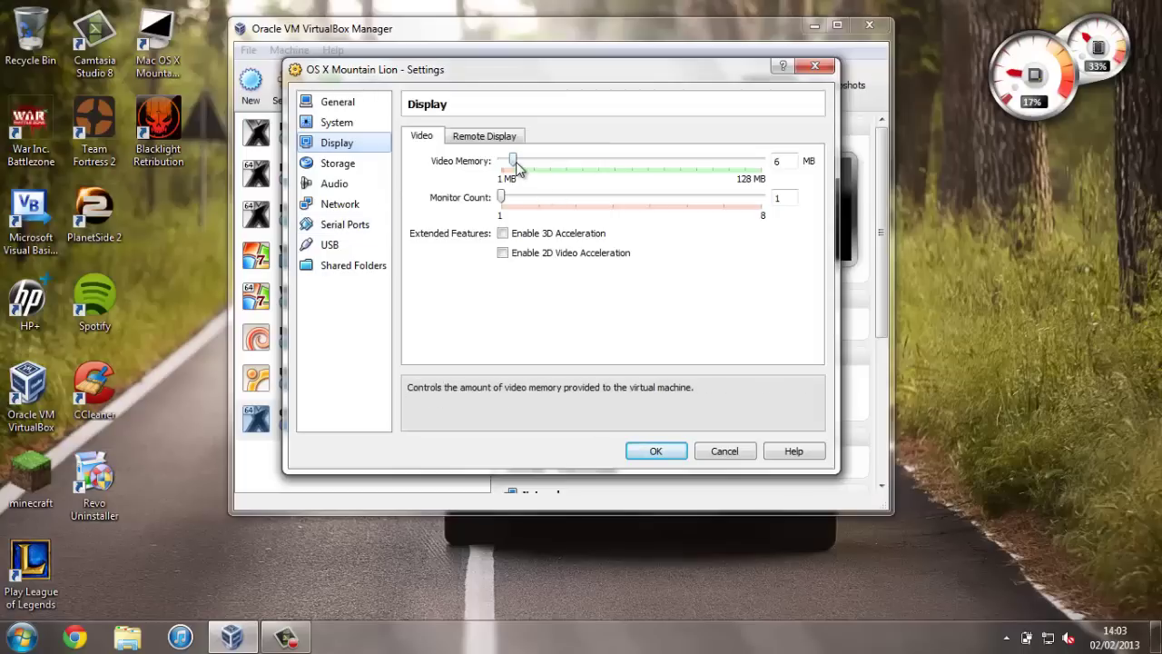
left_click_drag(513, 161, 809, 189)
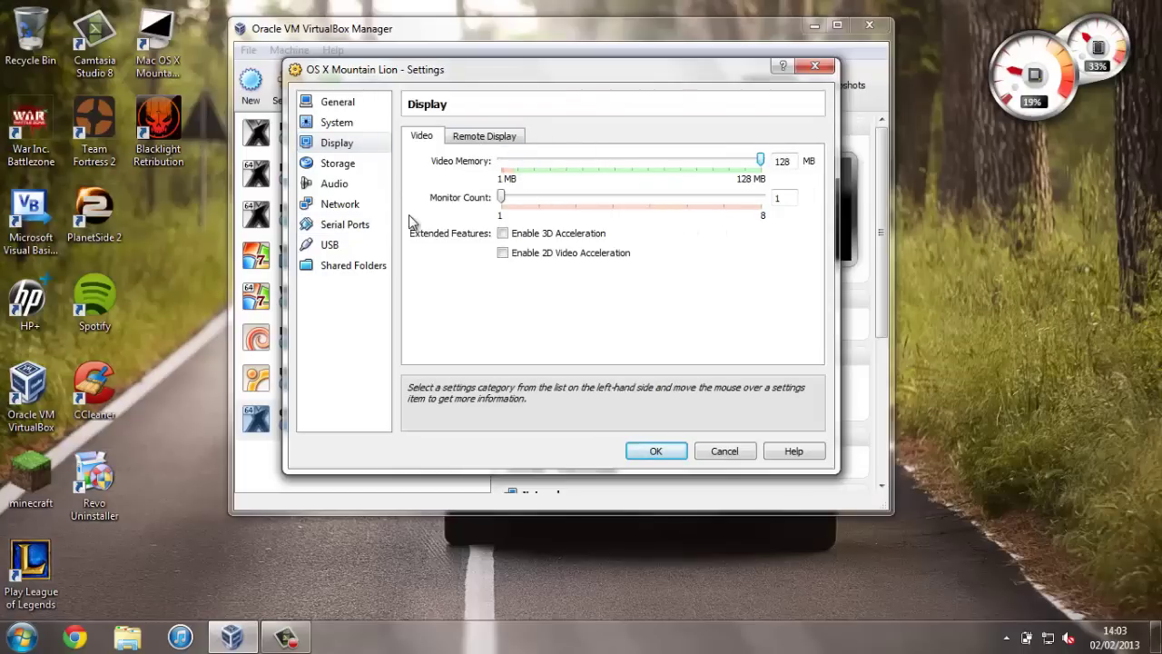
Step: Load the HackBoot1 disc image into the empty IDE CD/DVD drive and save the machine's settings
left_click(380, 171)
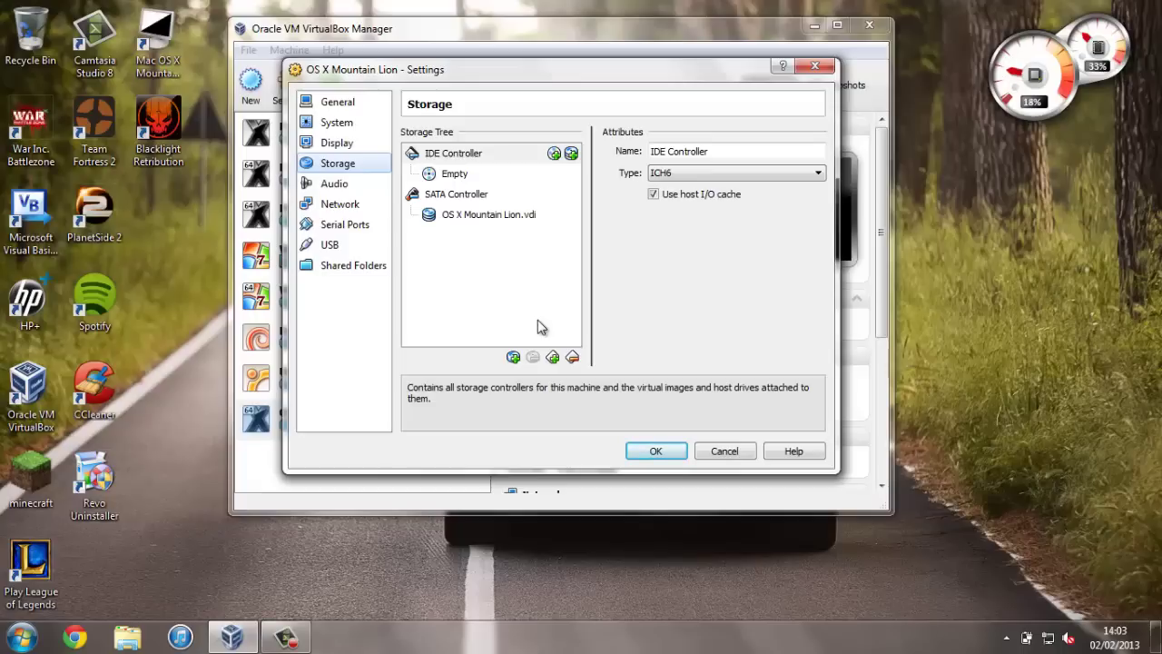
left_click(456, 178)
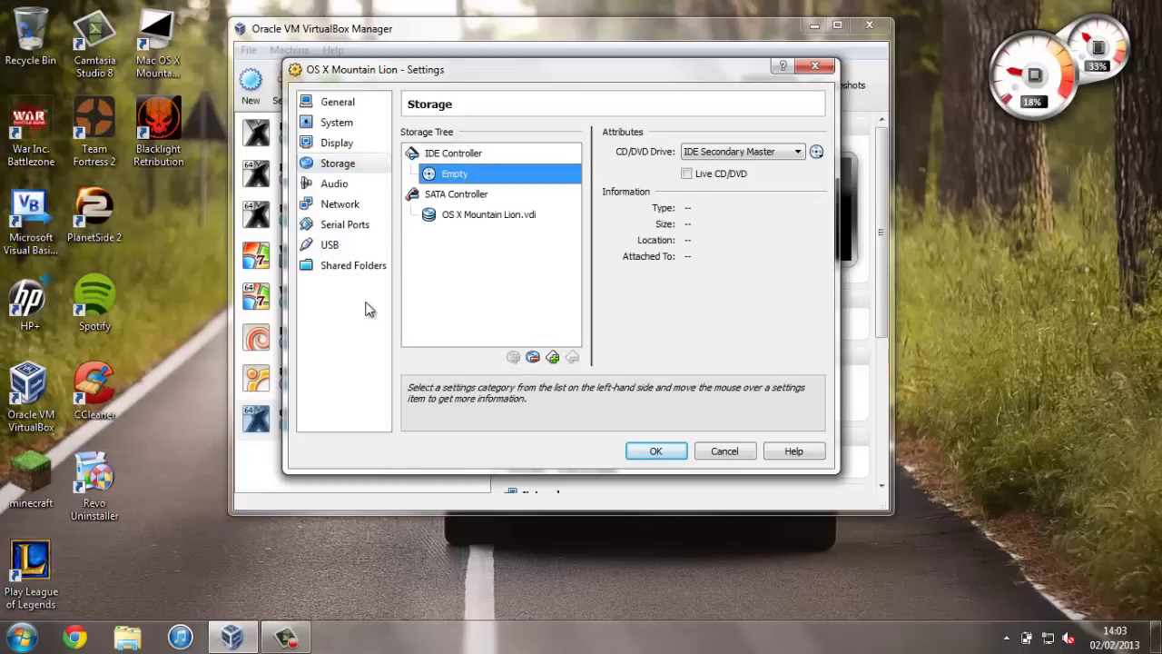
left_click(818, 154)
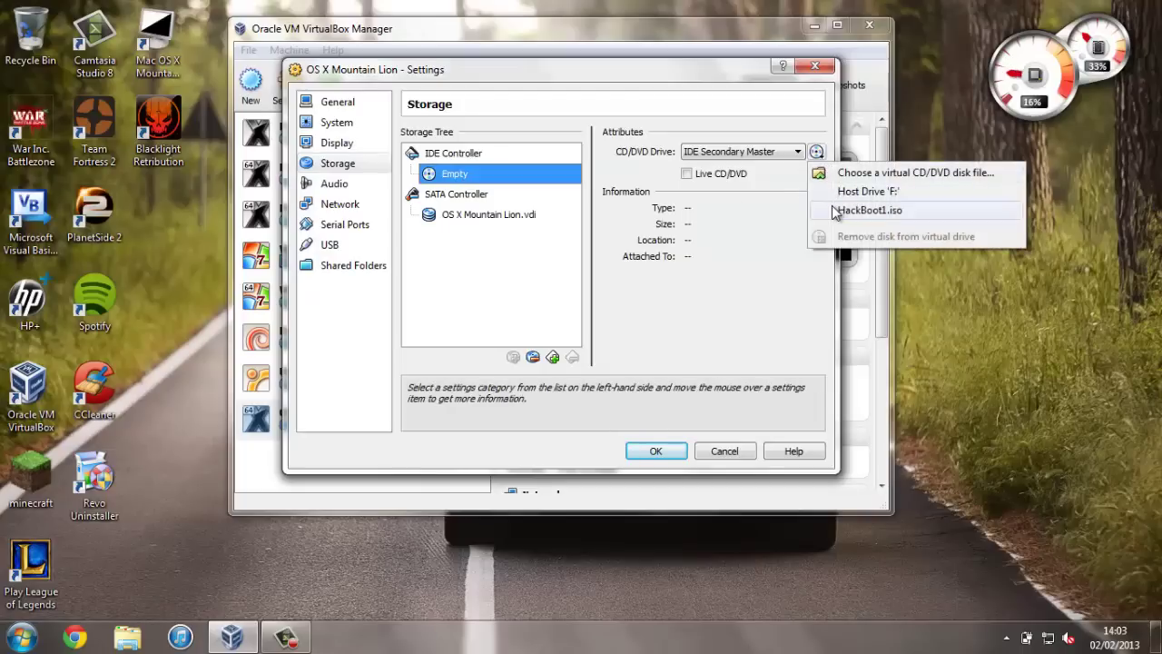
left_click(844, 173)
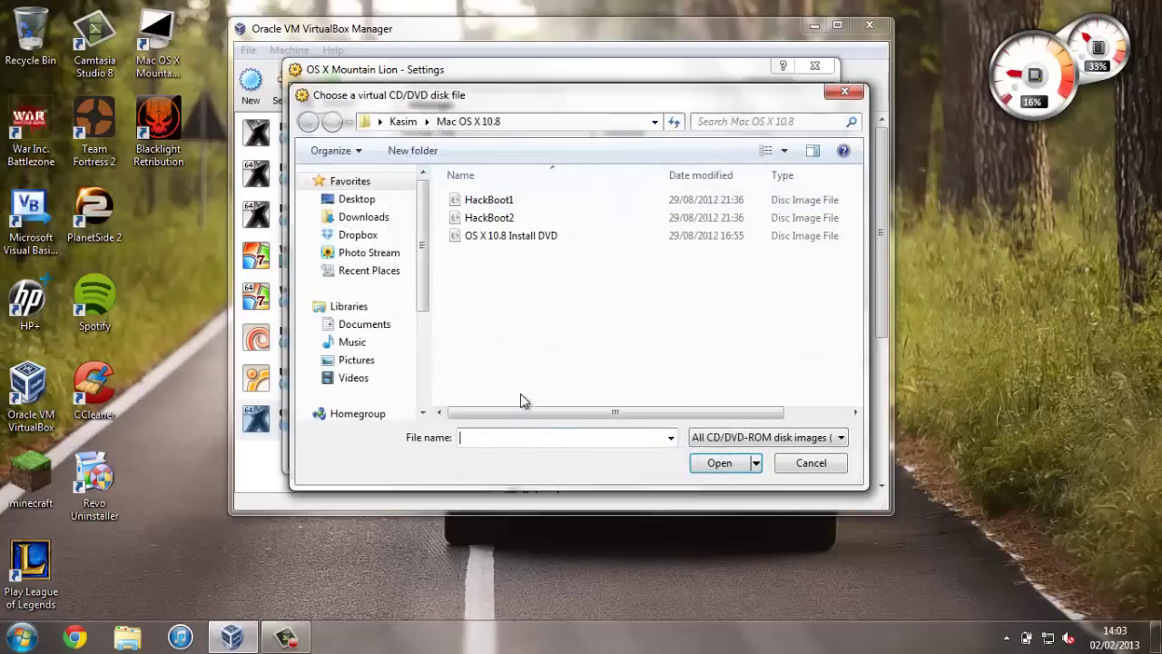
left_click(533, 206)
left_click(712, 463)
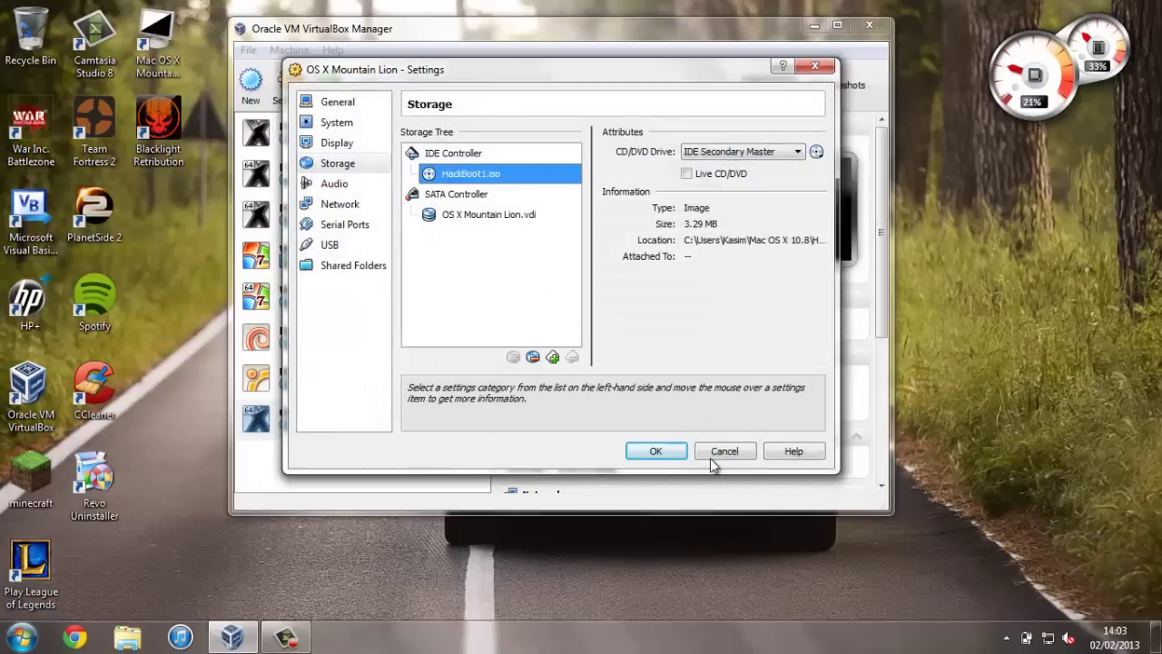
left_click(661, 450)
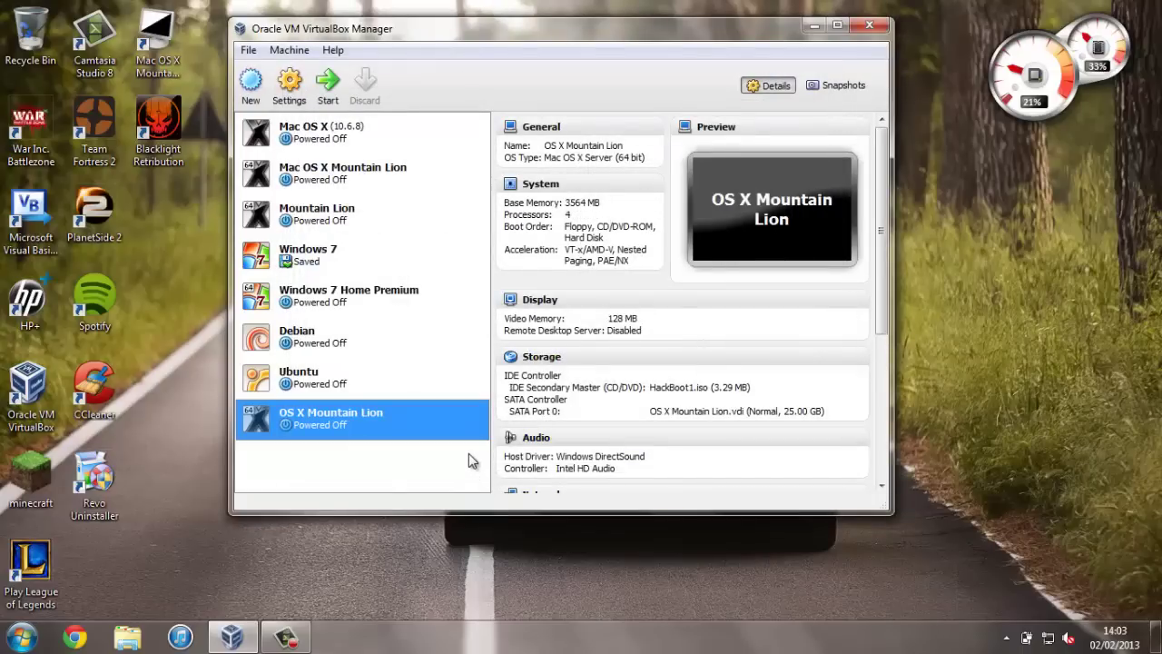
Step: Start the OS X Mountain Lion virtual machine and switch its display to full screen
left_click(328, 84)
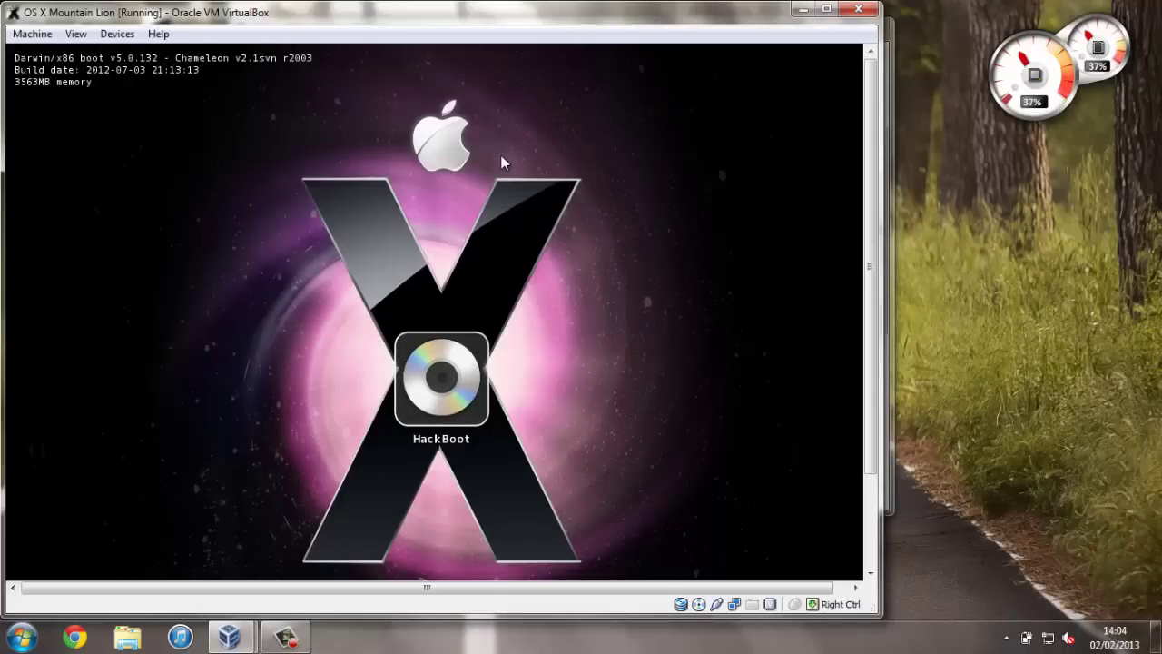
left_click(615, 187)
key("ctrl+f")
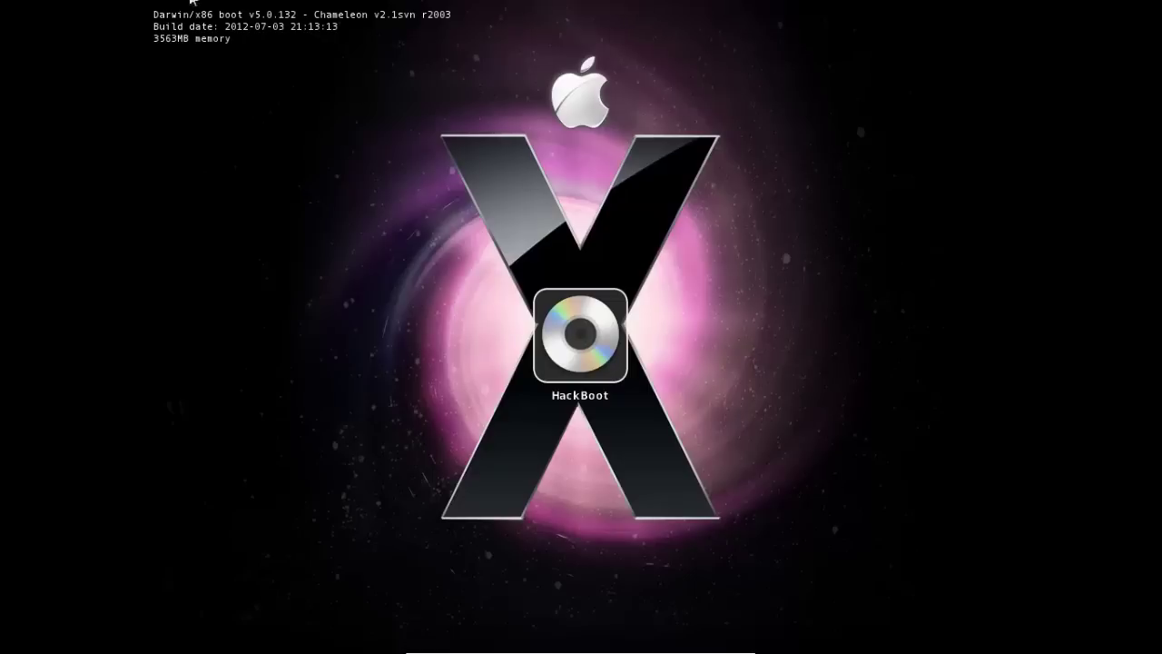
mouse_move(524, 649)
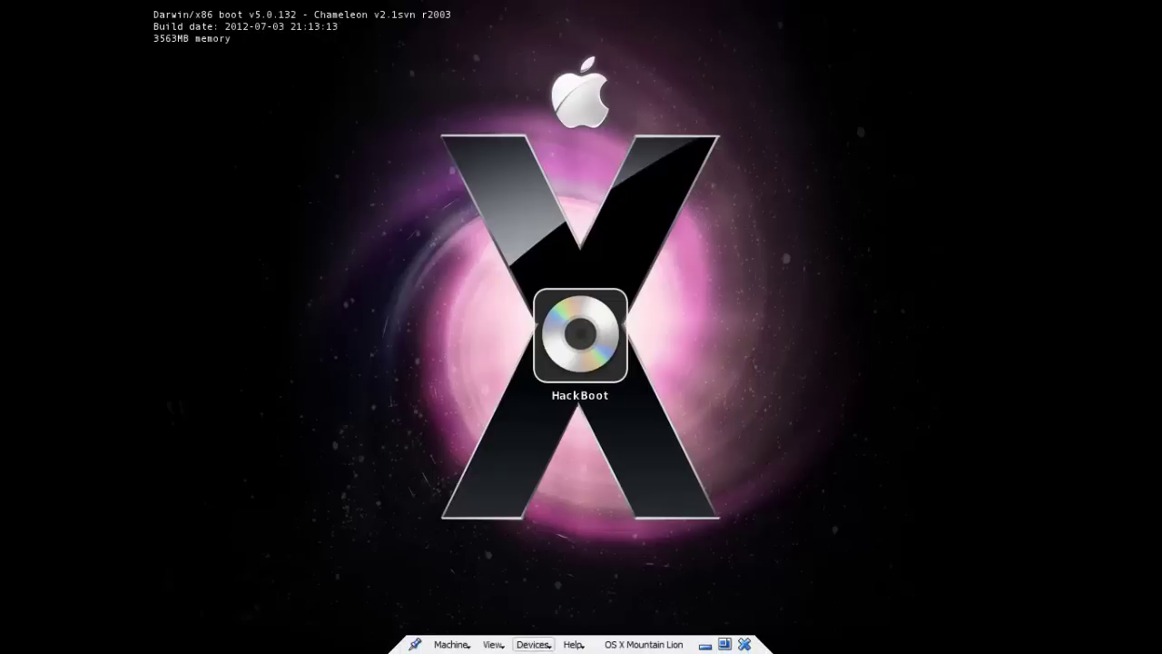
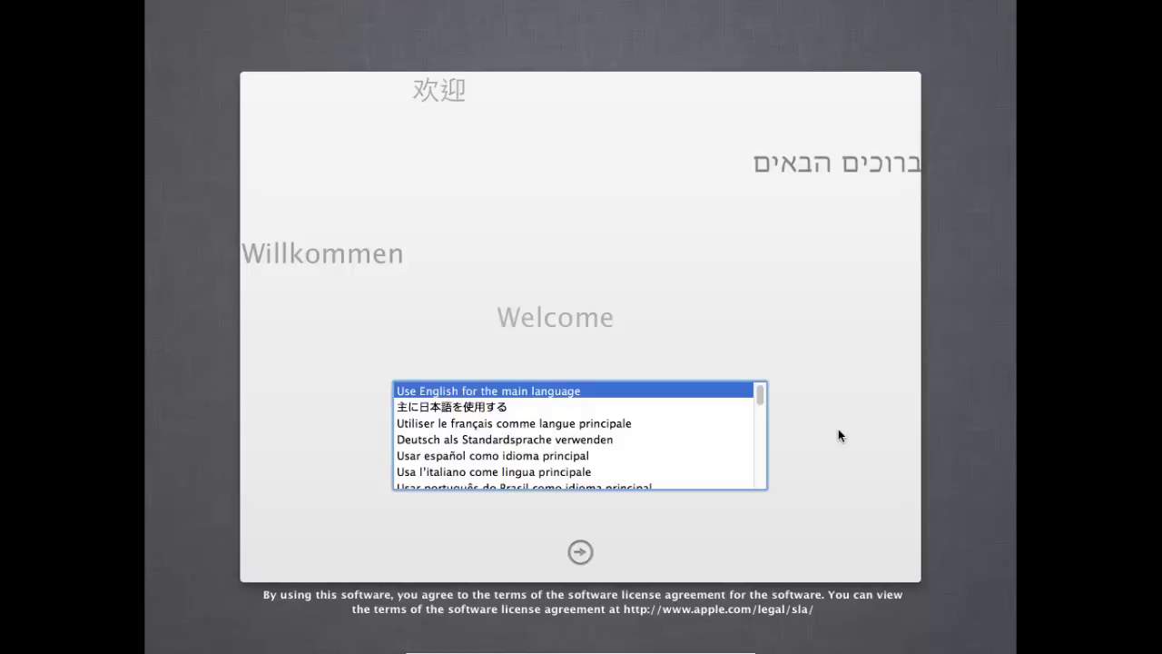
Step: Use English as the installer's main language and continue the OS X setup to the license agreement
left_click(578, 552)
left_click(586, 549)
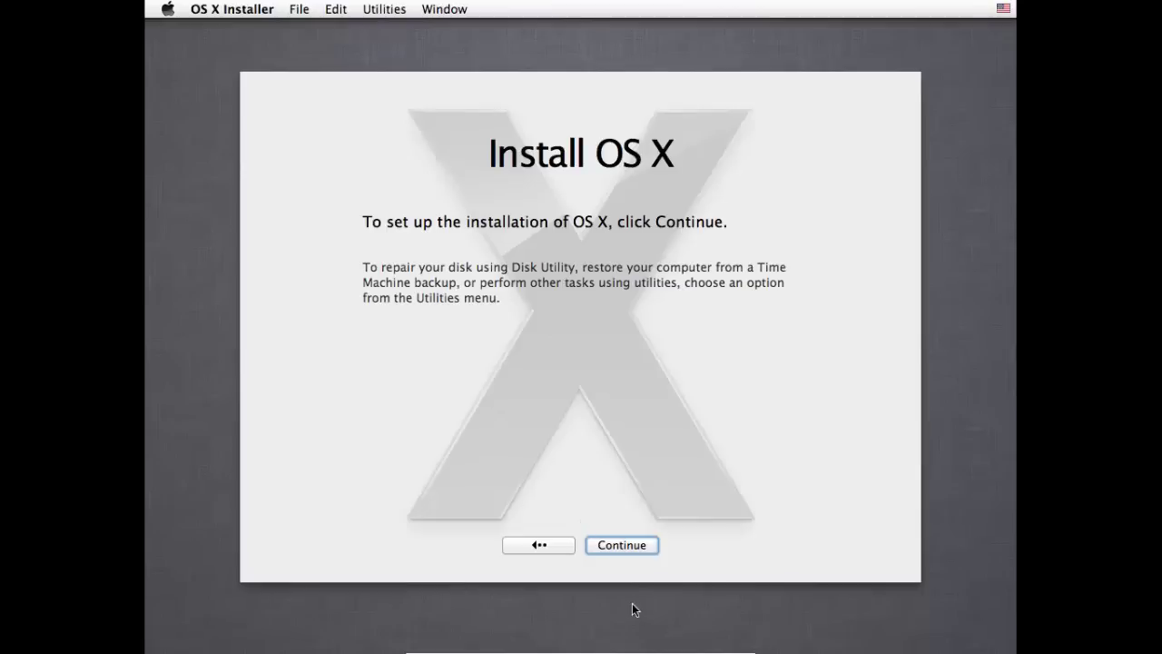
left_click(649, 546)
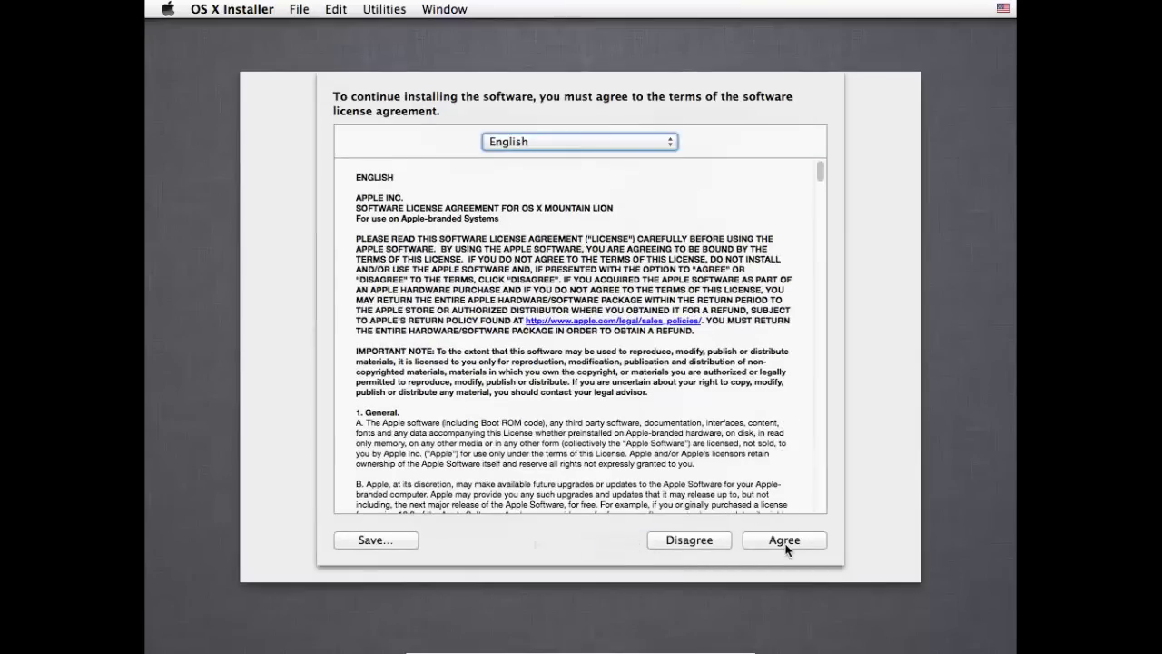
Step: Accept the OS X Mountain Lion license agreement and open Disk Utility from the installer
left_click(786, 547)
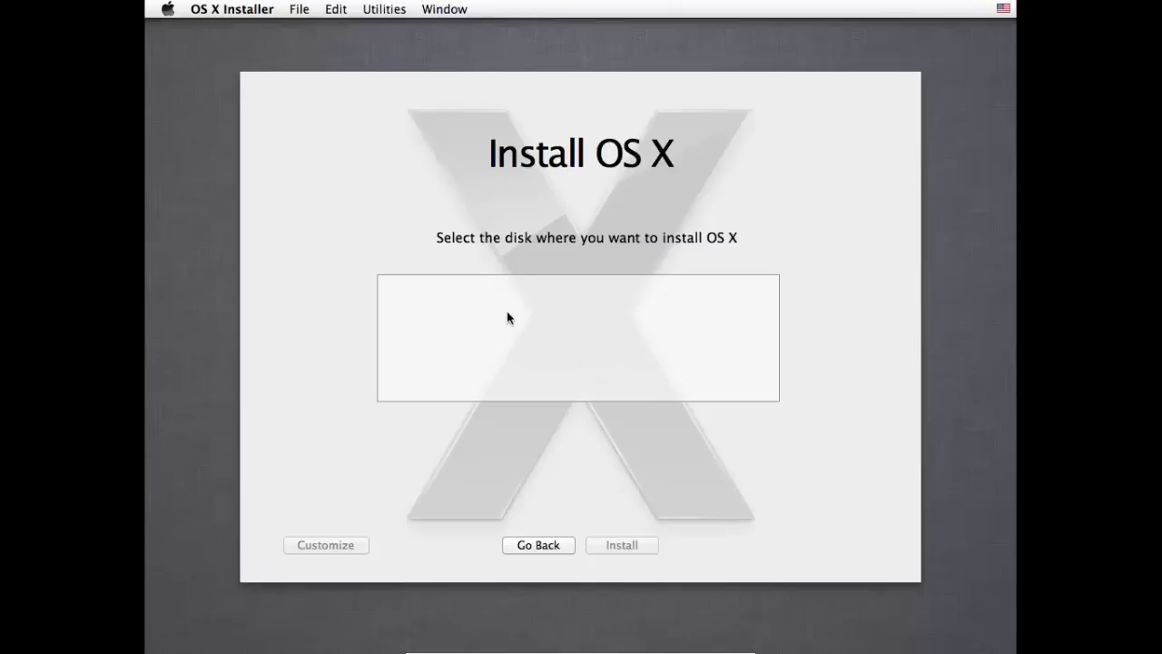
left_click(389, 9)
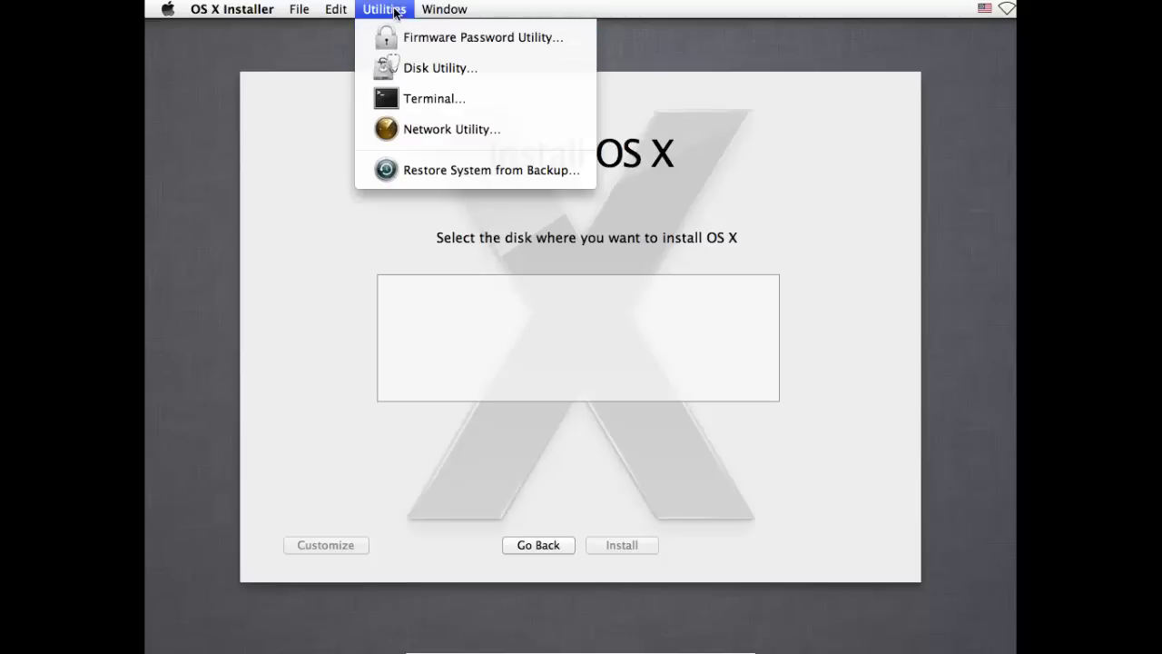
left_click(438, 71)
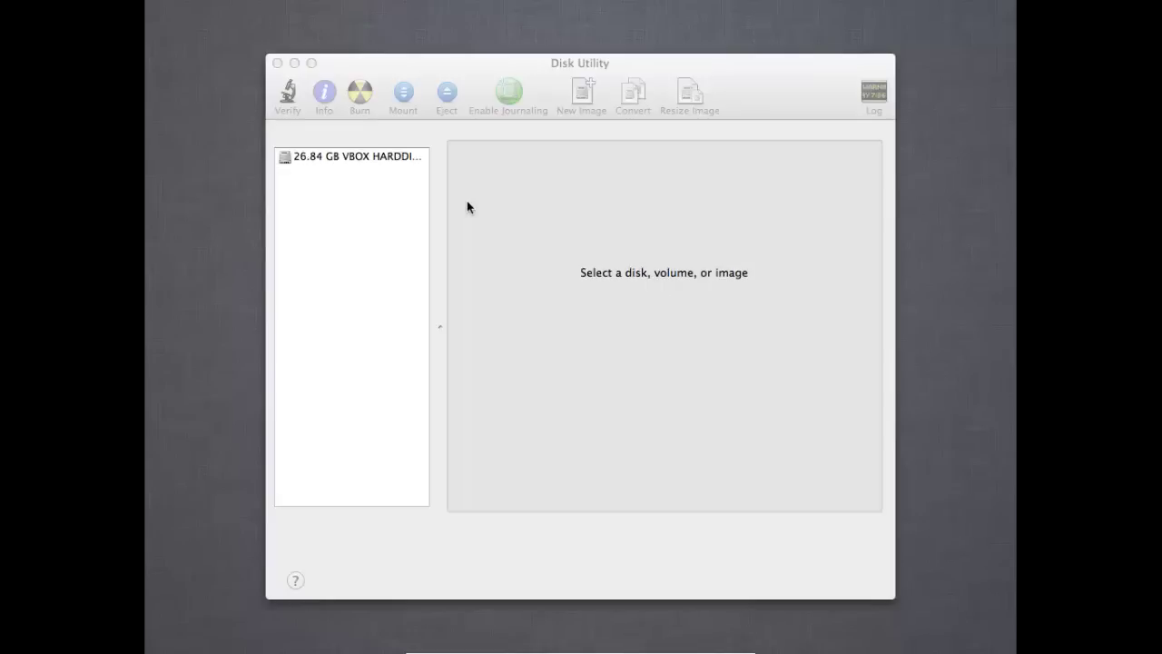
Step: Erase the VBOX HARDDISK as Mac OS Extended (Journaled) with the name Mac OS X Mountain Lion, and close Disk Utility
left_click(391, 181)
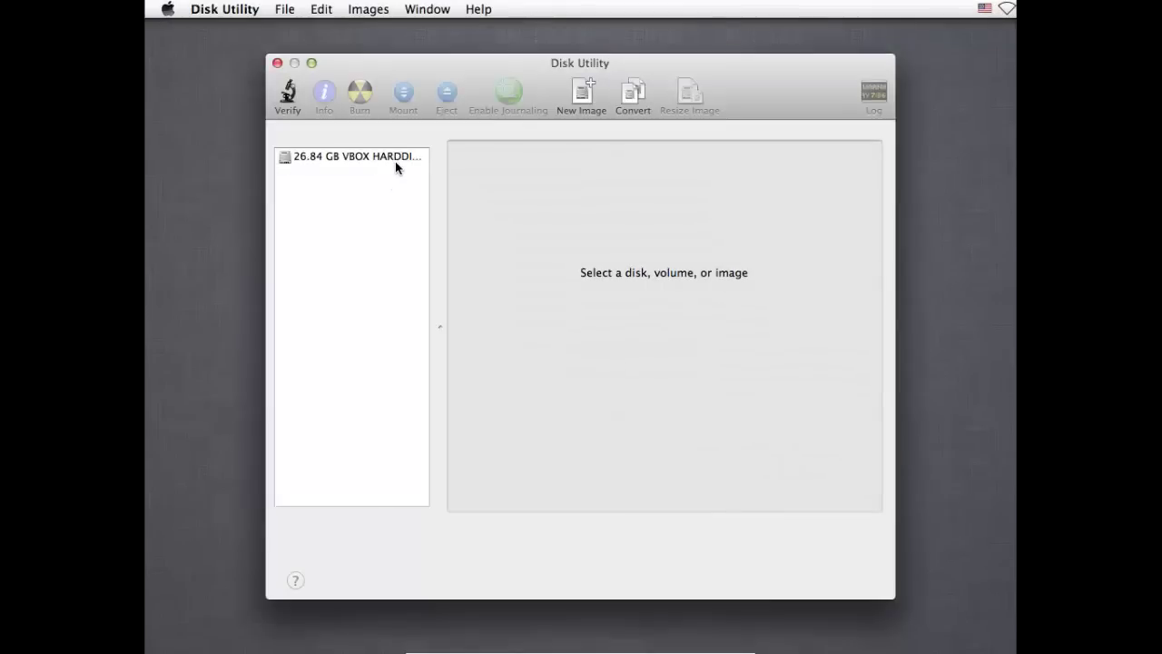
left_click(396, 158)
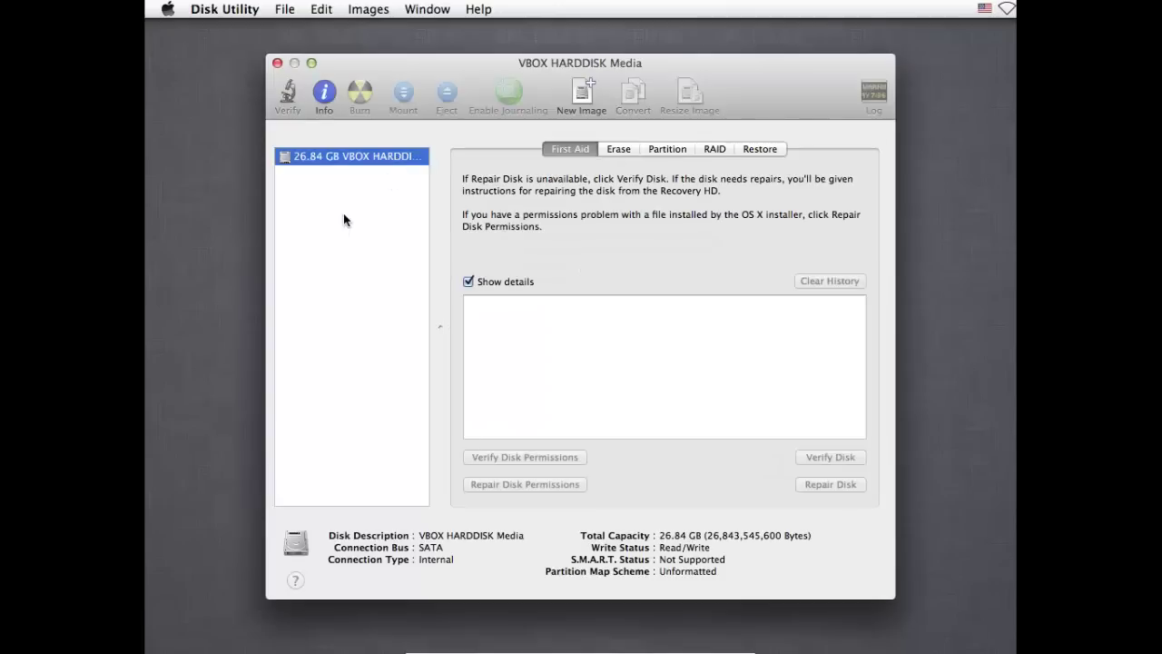
left_click(621, 153)
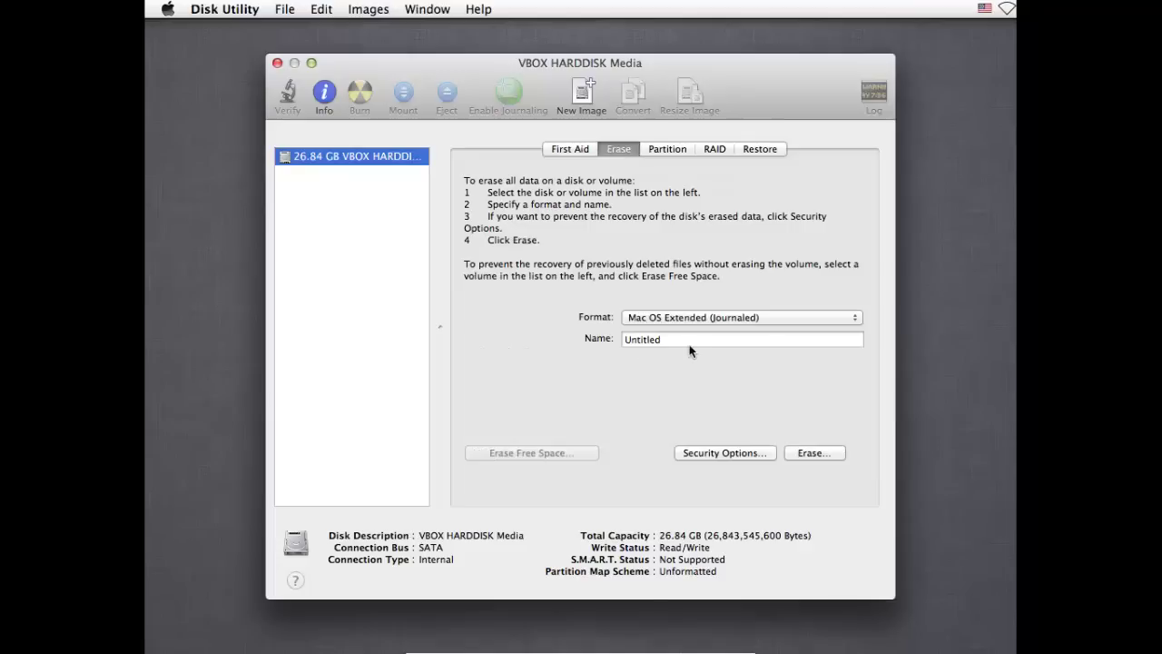
left_click(689, 345)
key("super+a")
type("M")
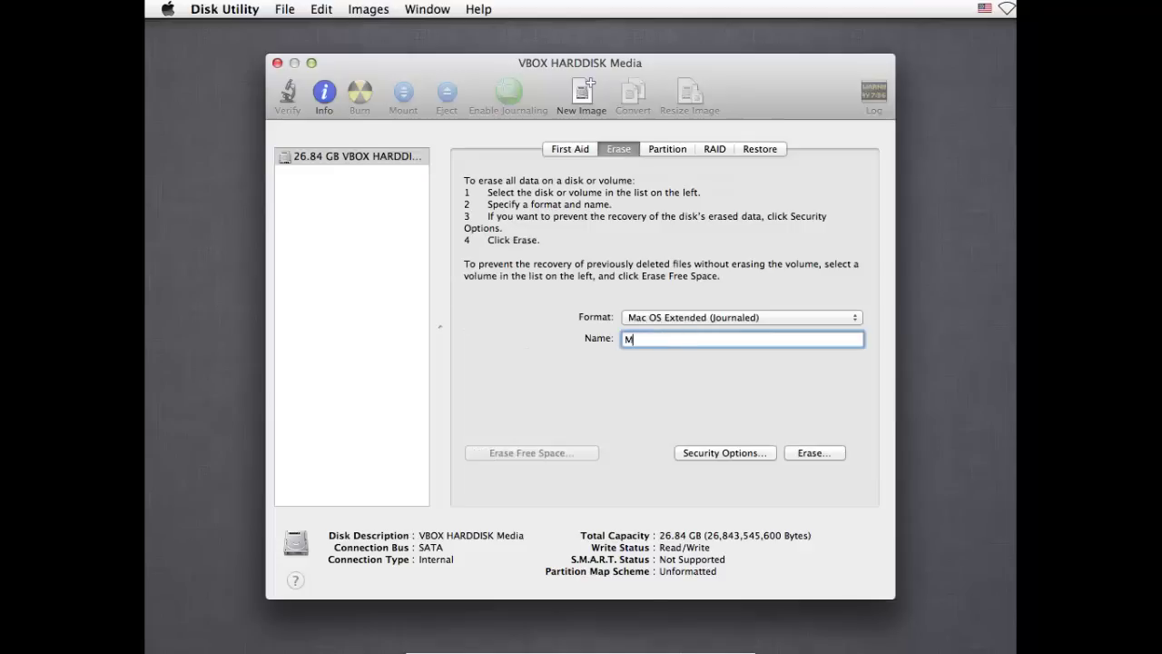
type("ac OS X Mountain Lion")
left_click(833, 449)
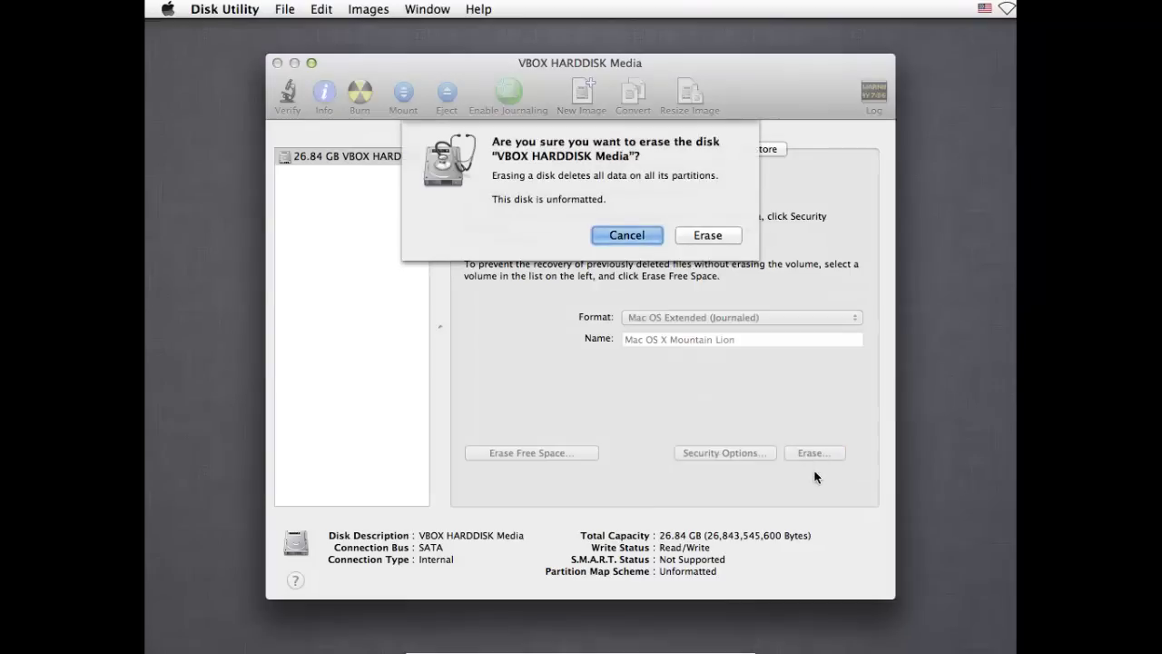
left_click(729, 237)
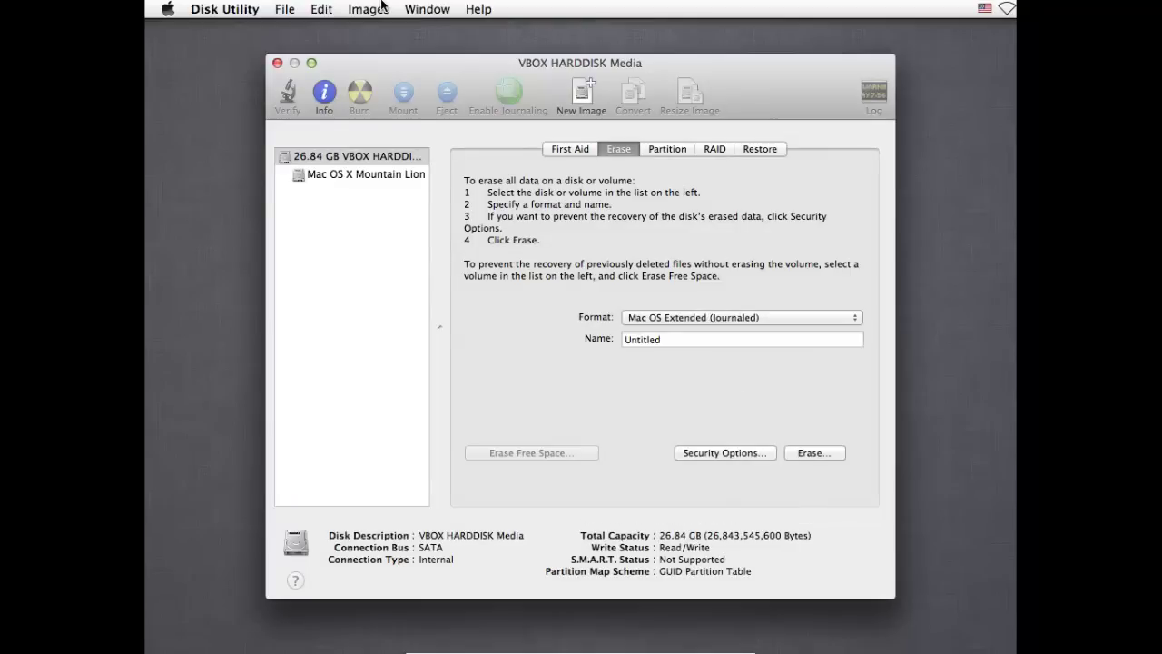
left_click(276, 63)
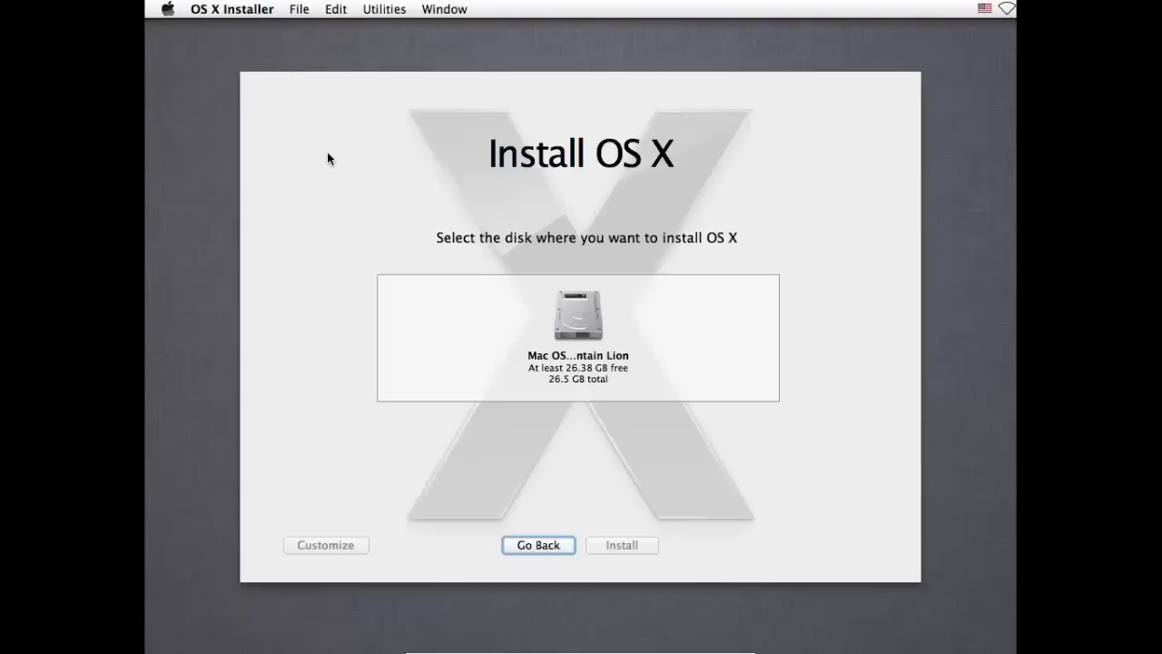
Step: Start installing OS X on the Mac OS X Mountain Lion disk and take the virtual machine out of full screen
left_click(585, 312)
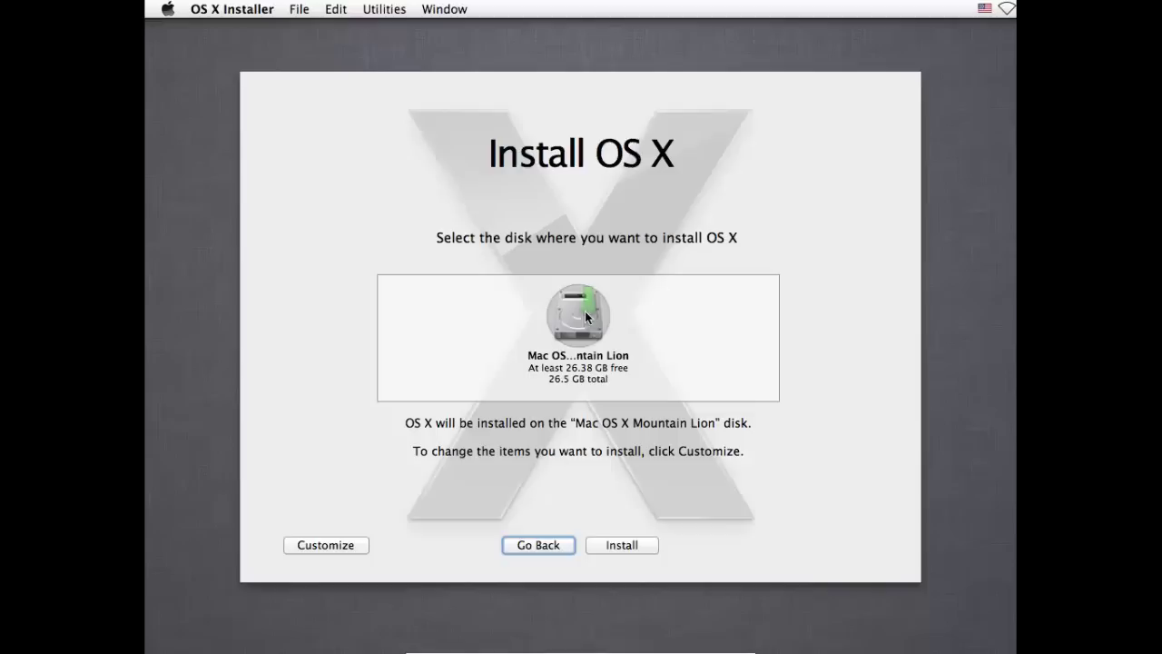
left_click(599, 549)
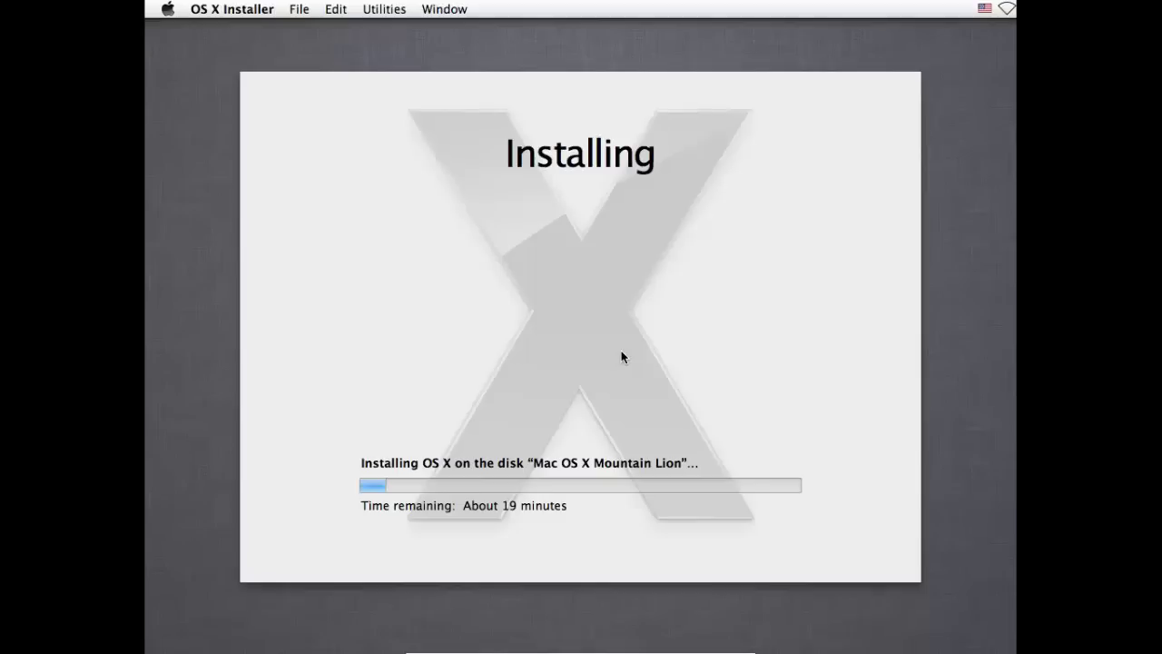
key("ctrl+f")
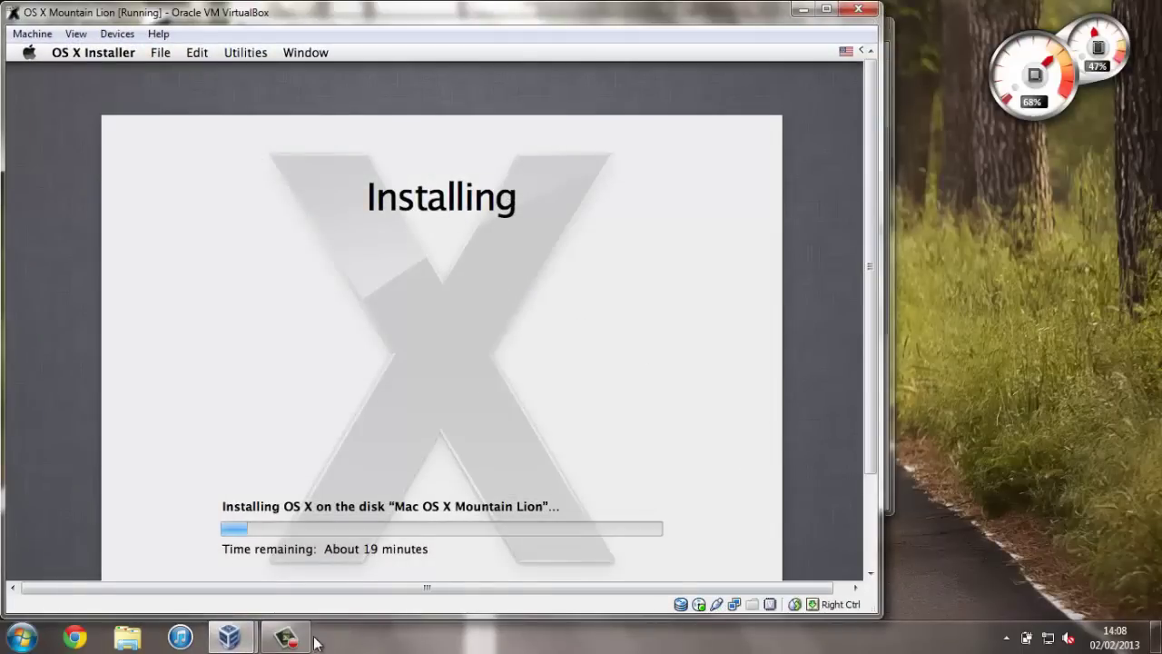
left_click(307, 638)
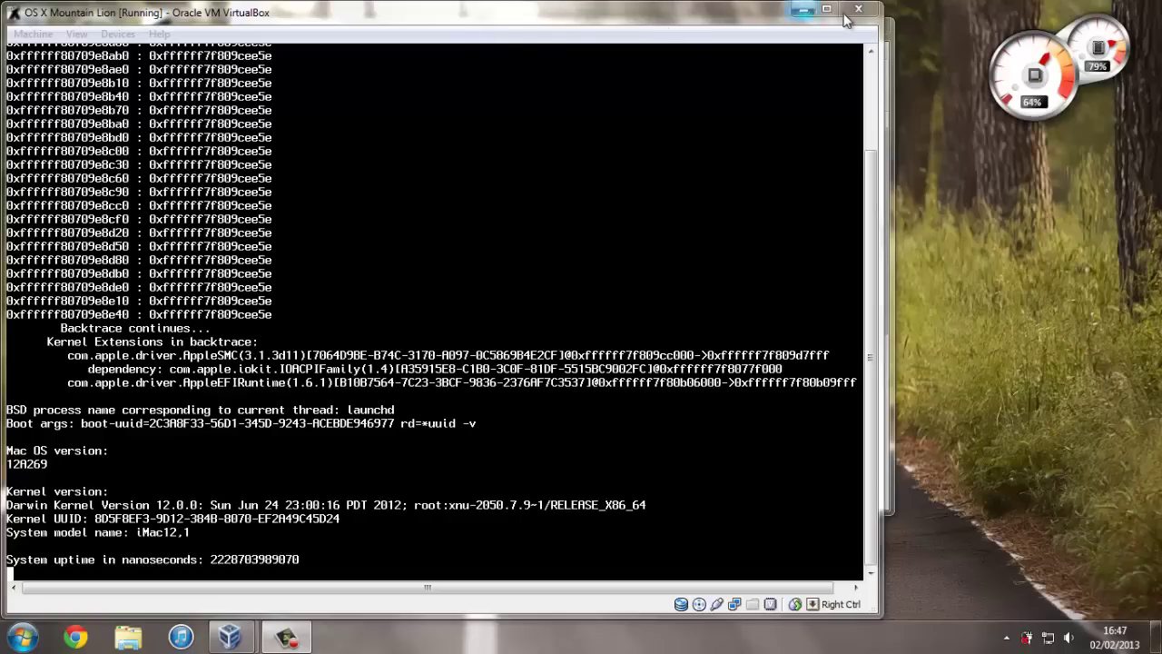
Step: Power off the virtual machine and replace the install DVD in its IDE CD/DVD drive with the HackBoot2 disc image
key("ctrl+q")
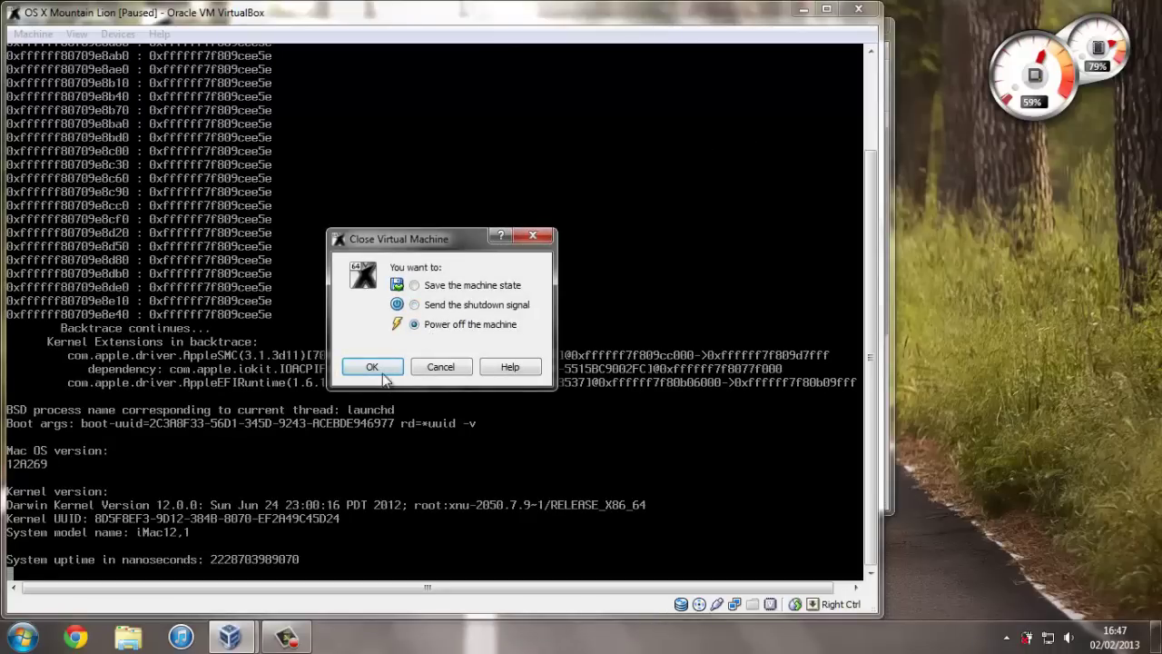
left_click(385, 370)
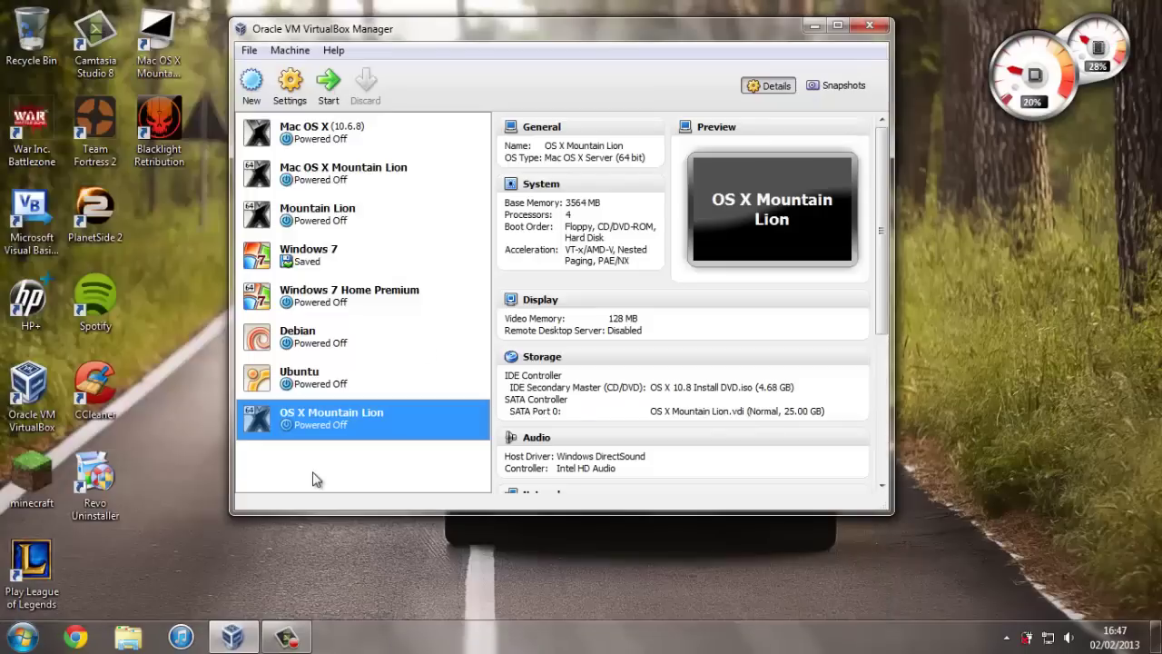
left_click(292, 86)
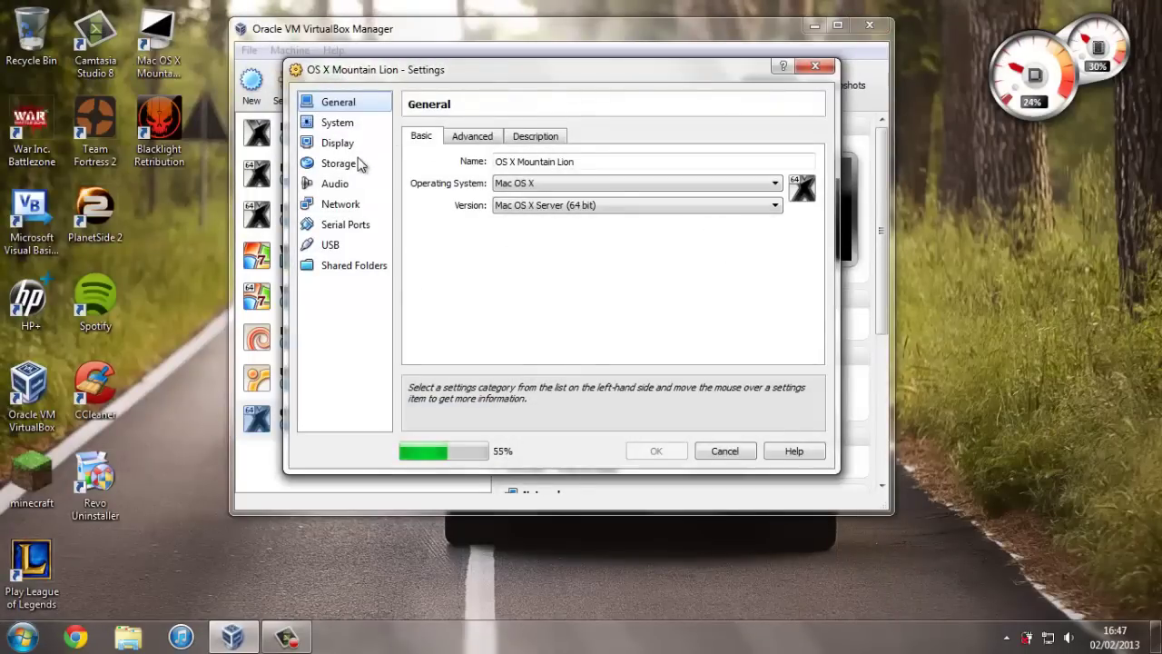
left_click(352, 167)
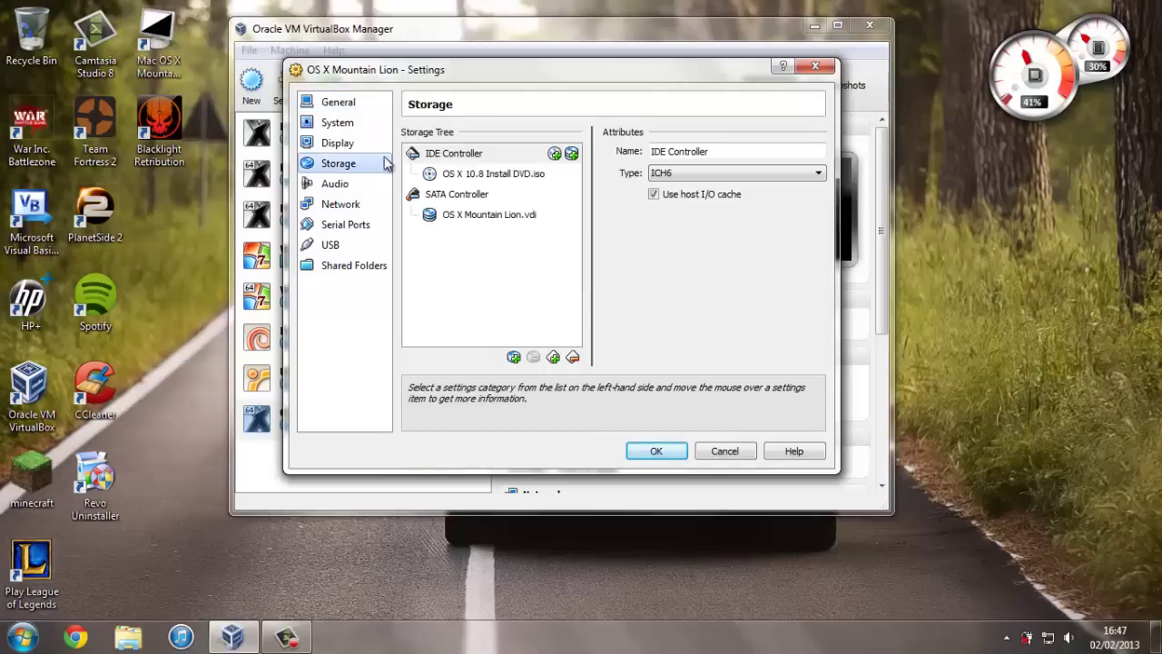
left_click(481, 175)
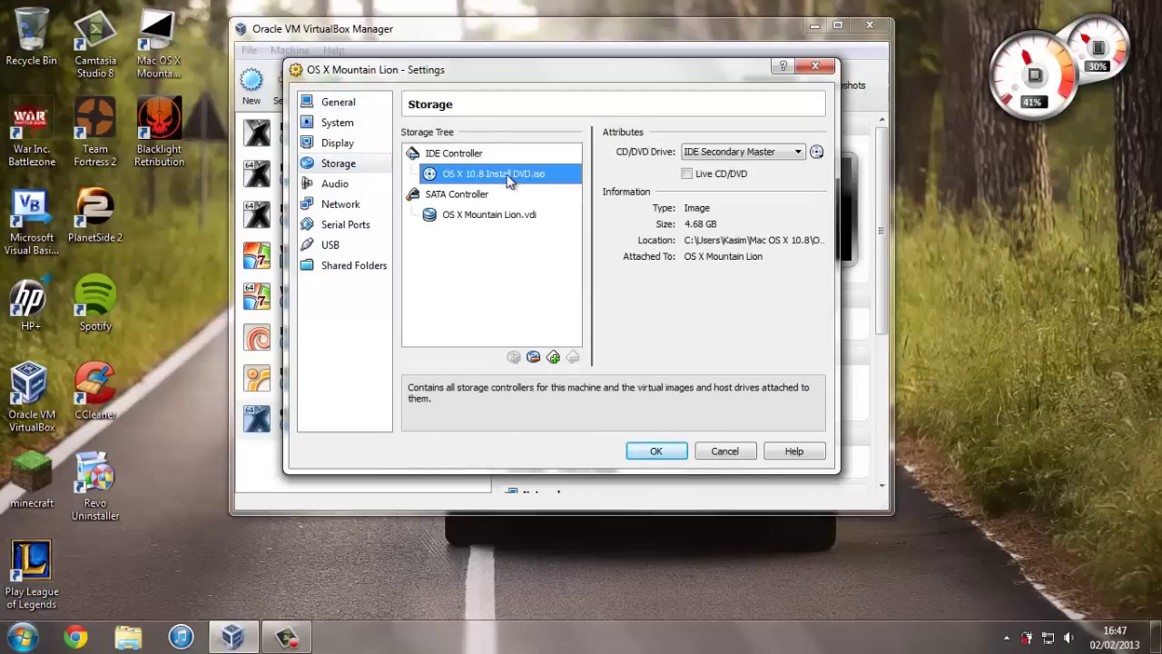
left_click(816, 152)
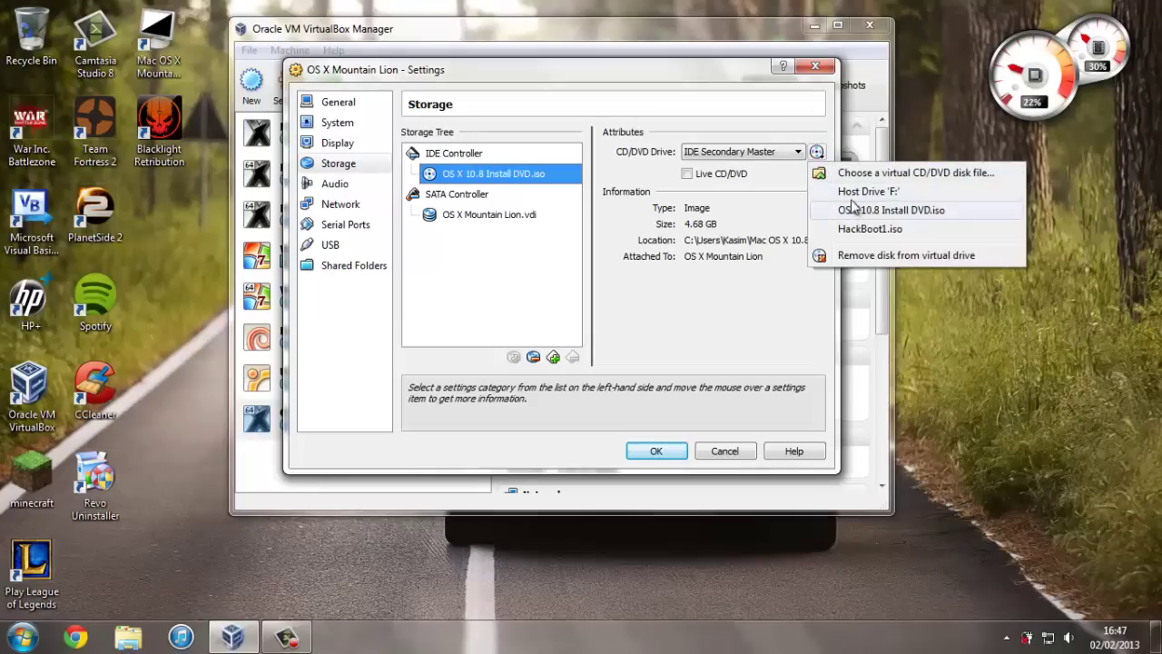
left_click(865, 178)
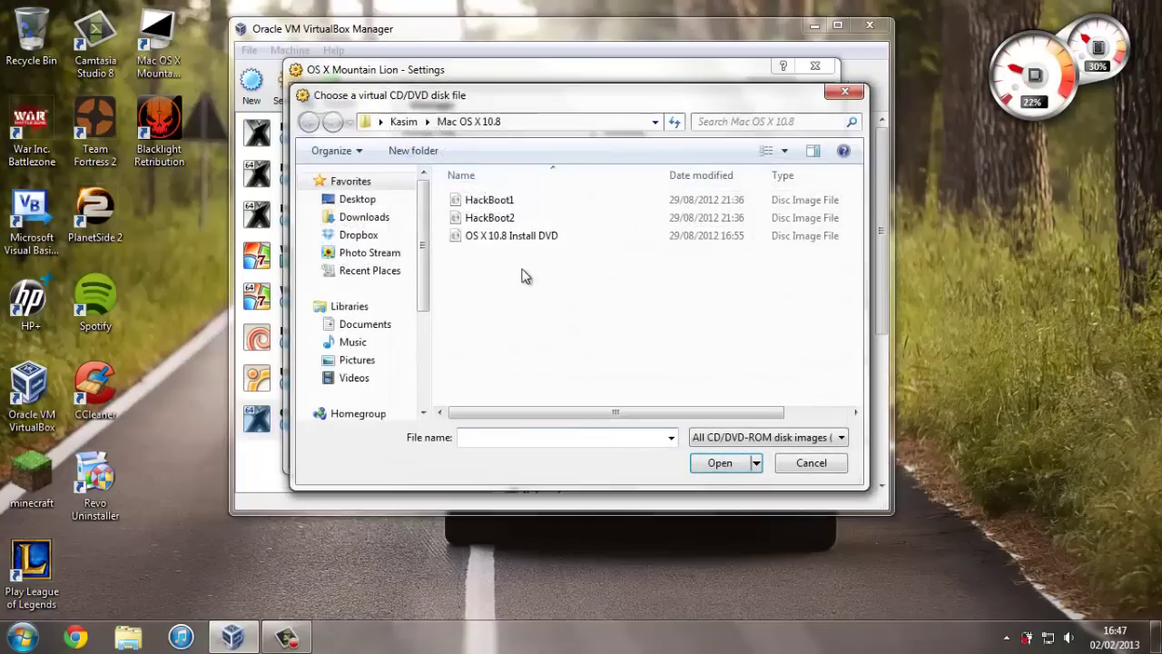
double_click(545, 225)
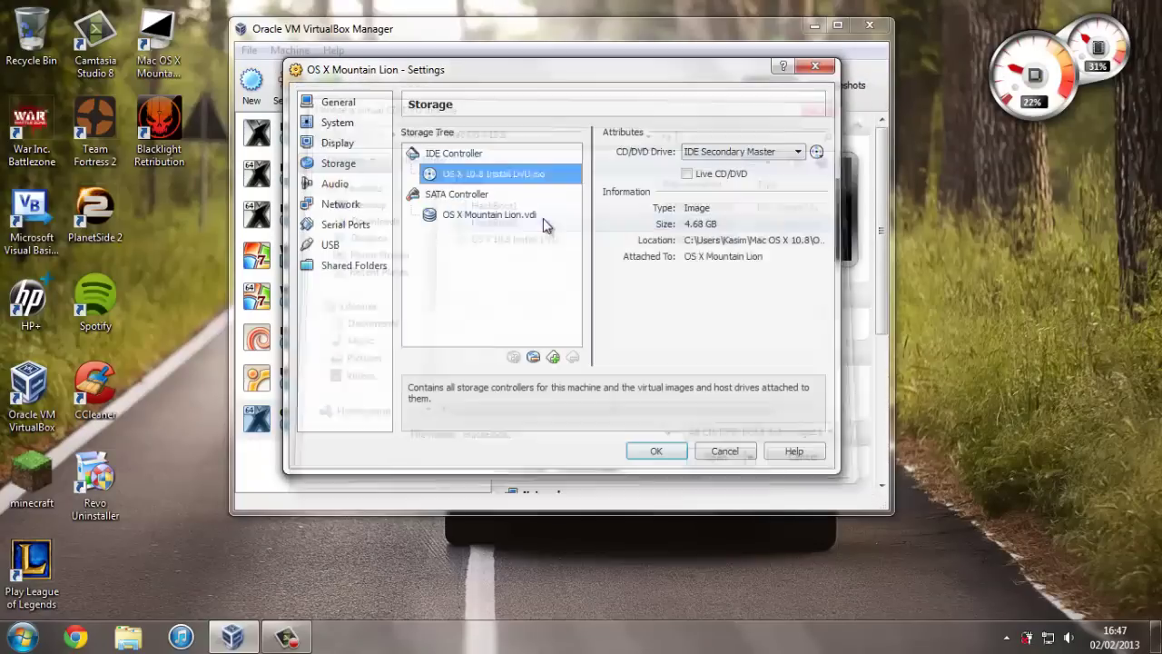
left_click(676, 449)
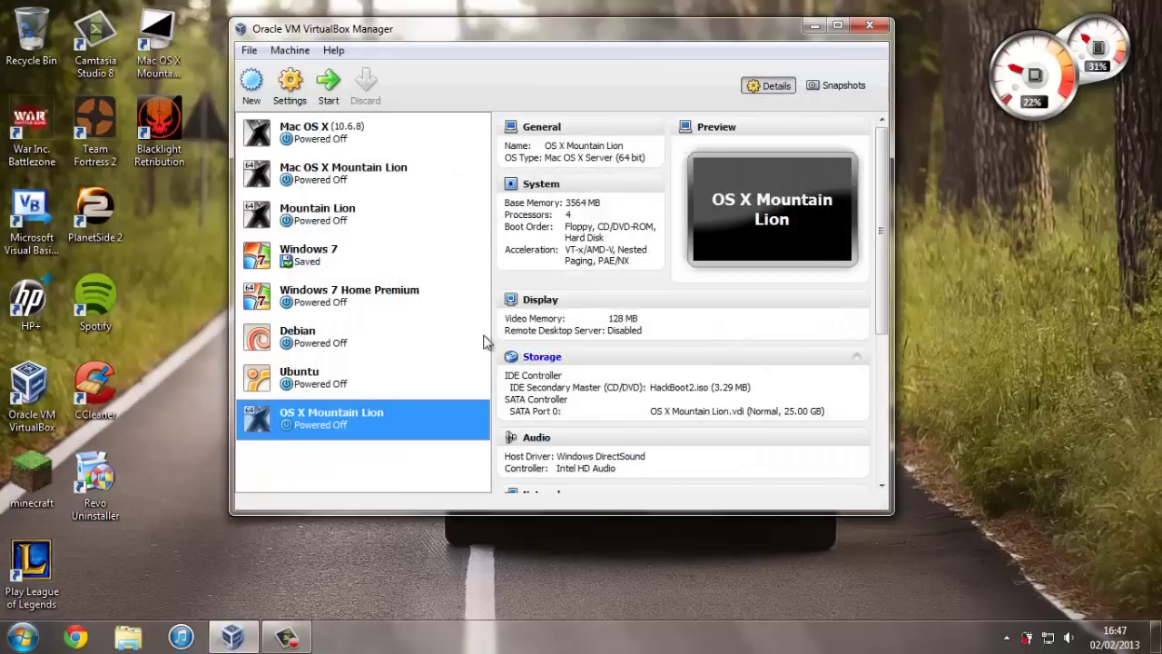
Step: Start the OS X Mountain Lion virtual machine from HackBoot2 and show its boot screen in full screen
left_click(329, 87)
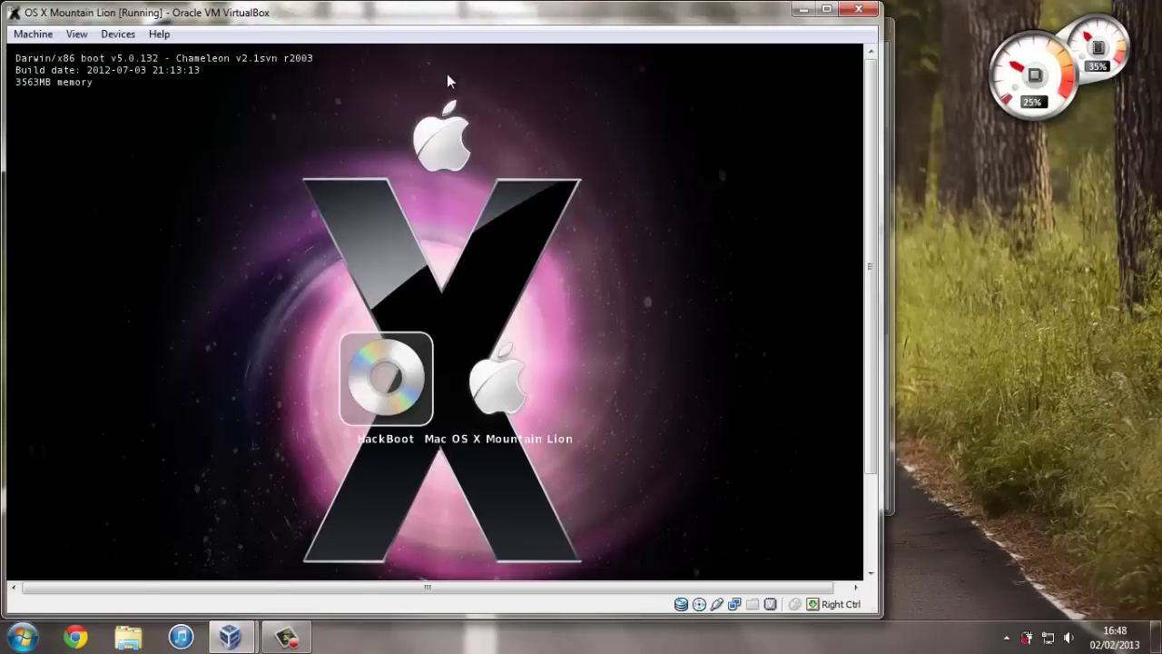
key("Control_R+f")
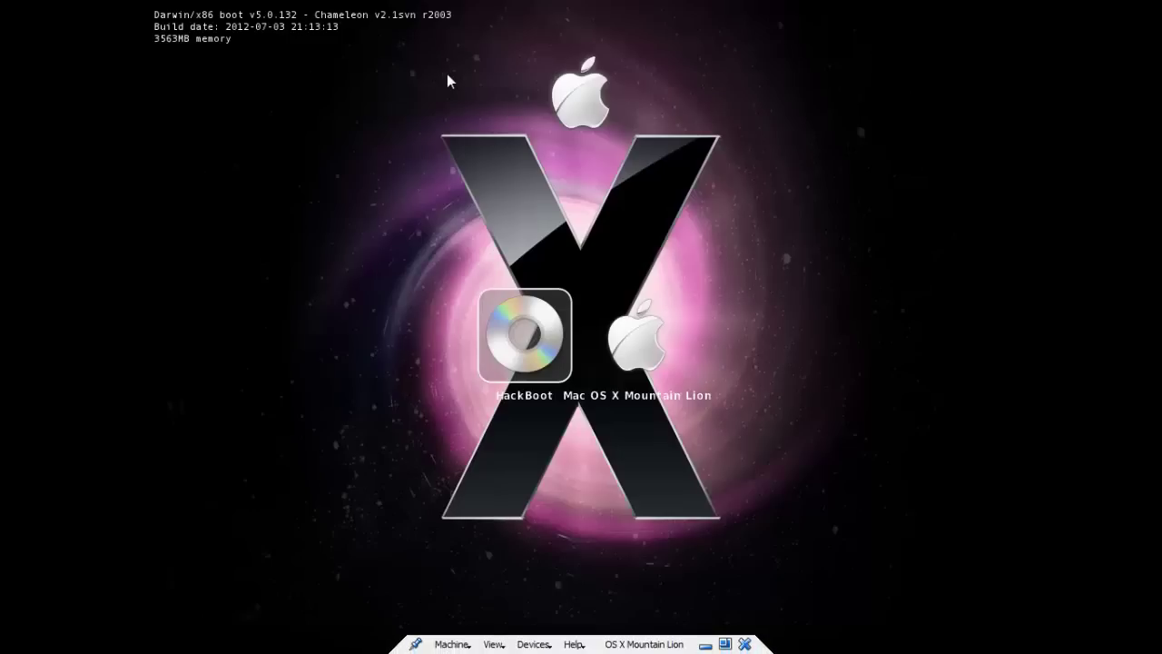